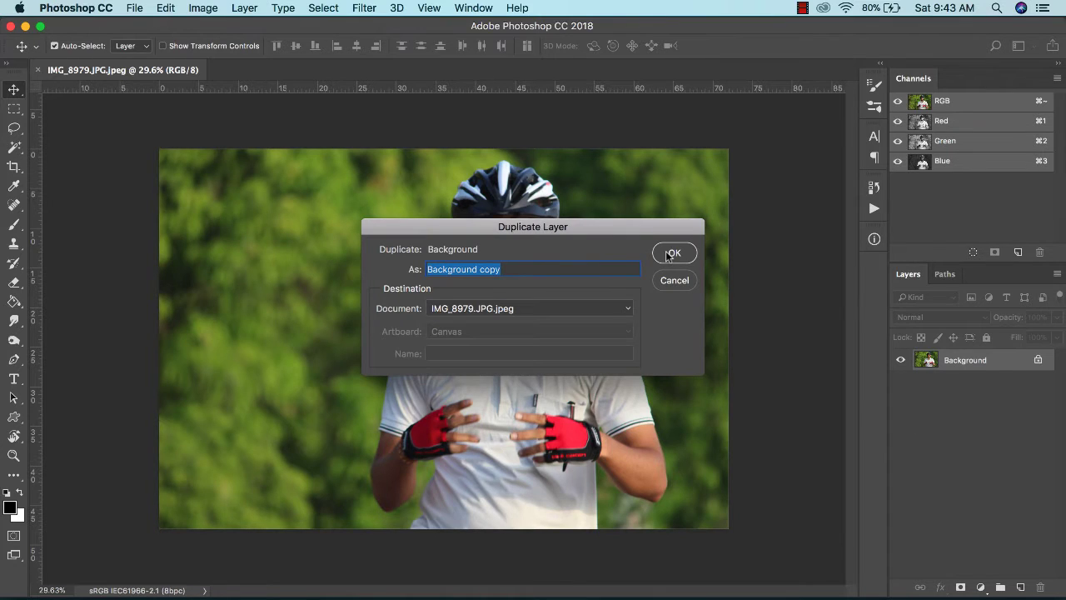
Step: Duplicate the Background layer as Background copy
click(671, 253)
scroll(665, 250, down, 3)
scroll(665, 251, up, 1)
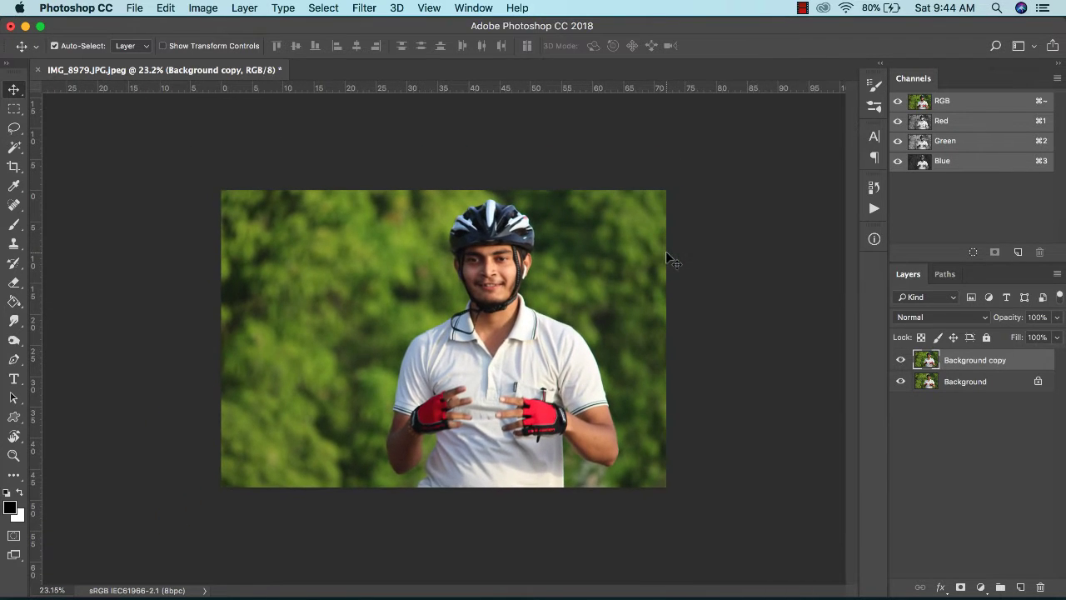
Step: In the Camera Raw Filter, set the HSL hues to Yellows -36, Greens +100, Aquas -44 and Blues -83
click(361, 5)
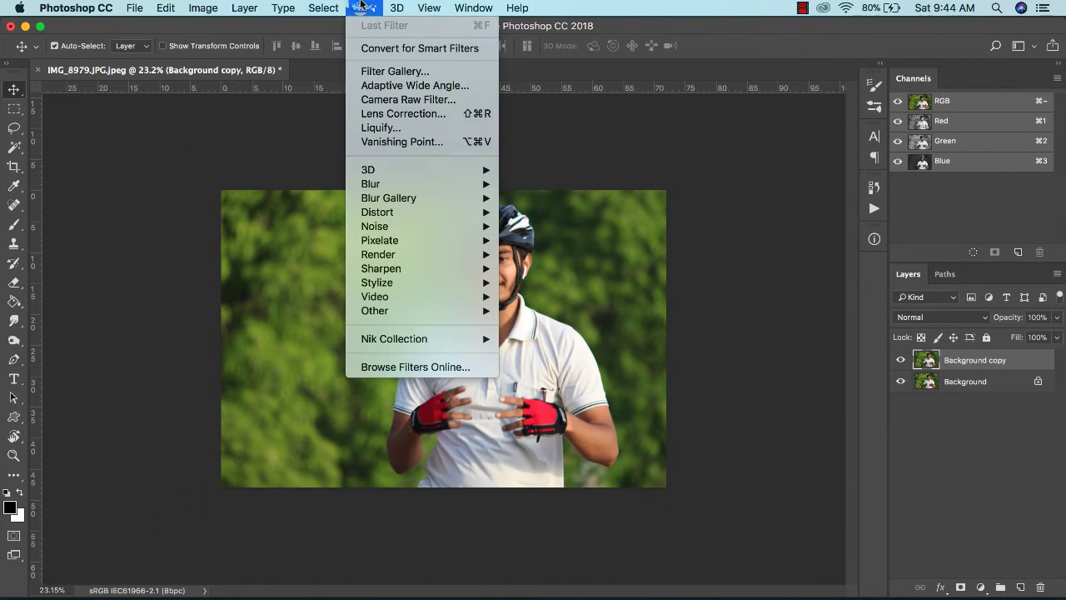
click(393, 101)
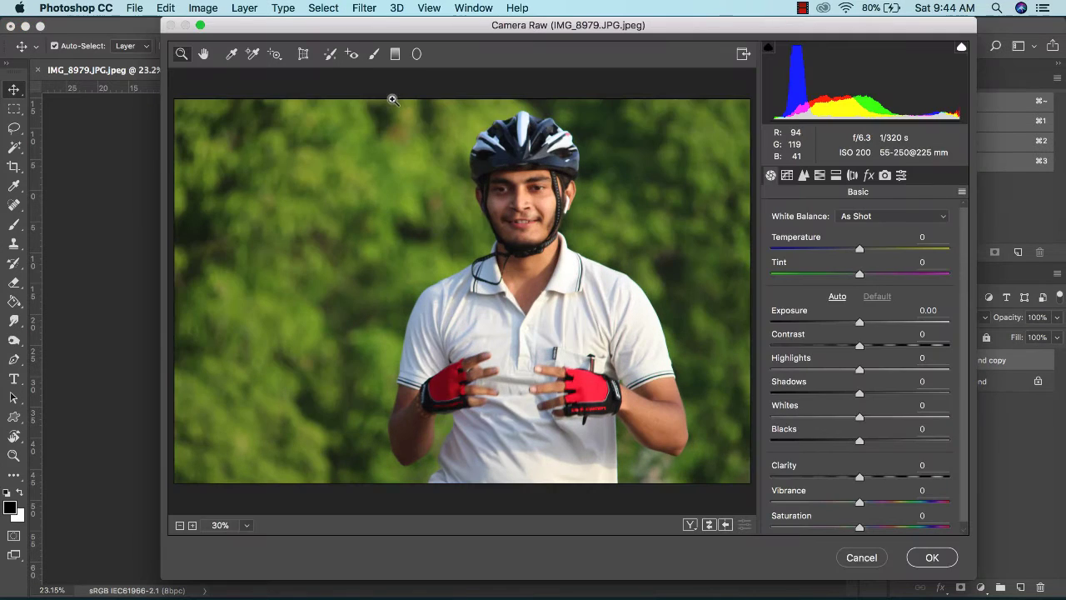
click(822, 176)
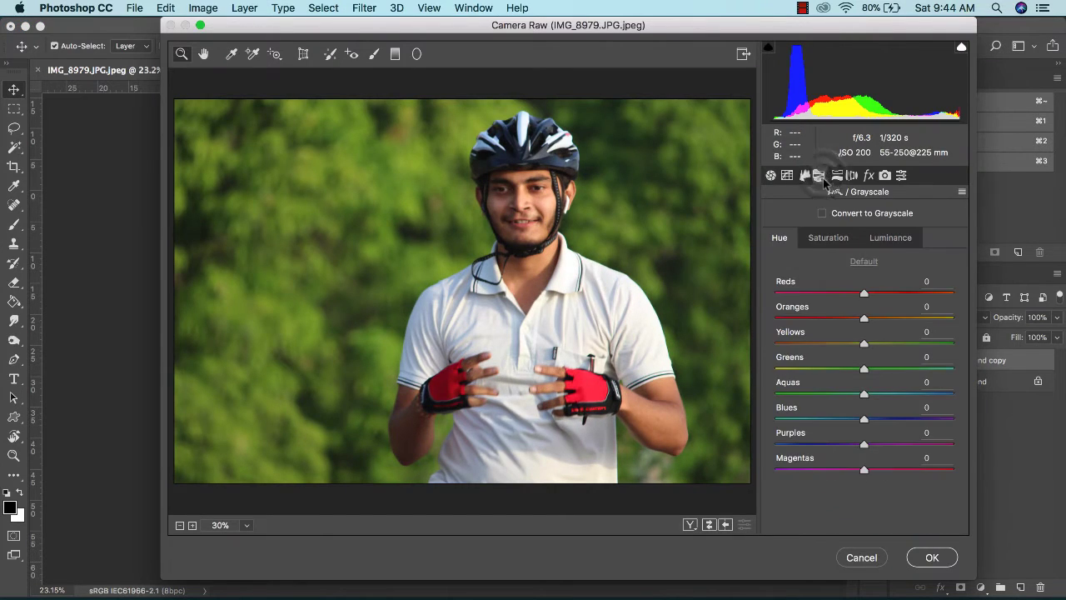
drag(852, 373, 790, 431)
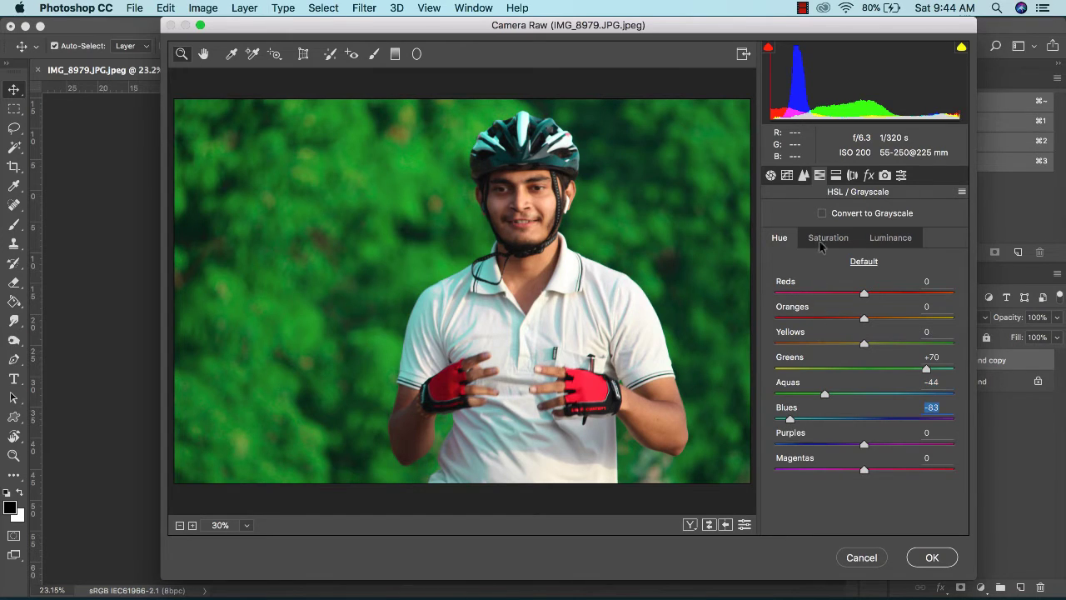
click(841, 238)
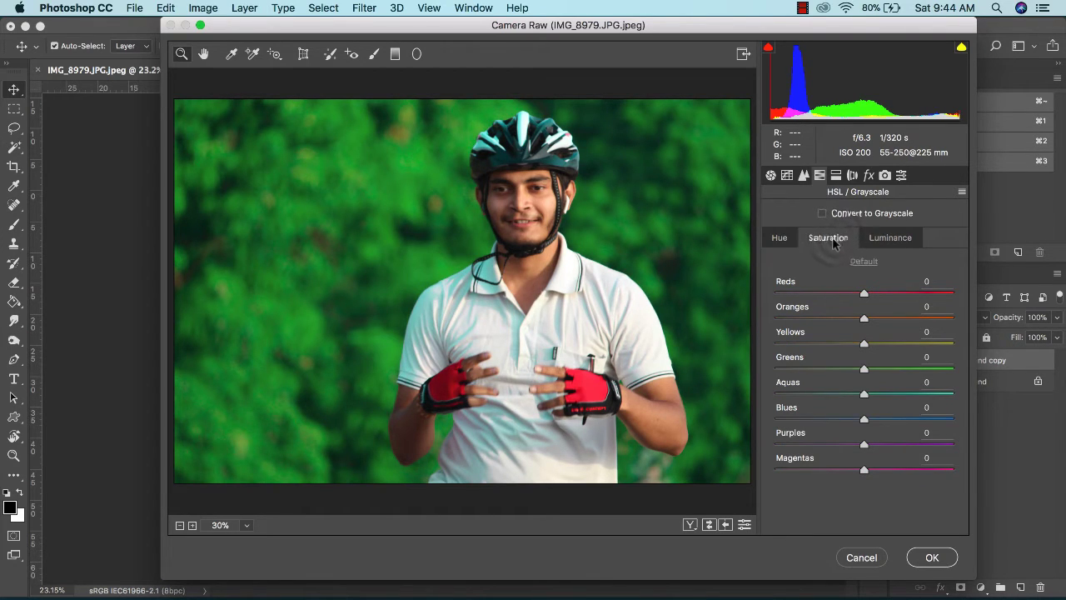
click(779, 238)
mouse_move(845, 343)
mouse_down()
mouse_move(797, 343)
mouse_move(926, 343)
mouse_move(739, 341)
mouse_move(834, 344)
mouse_up()
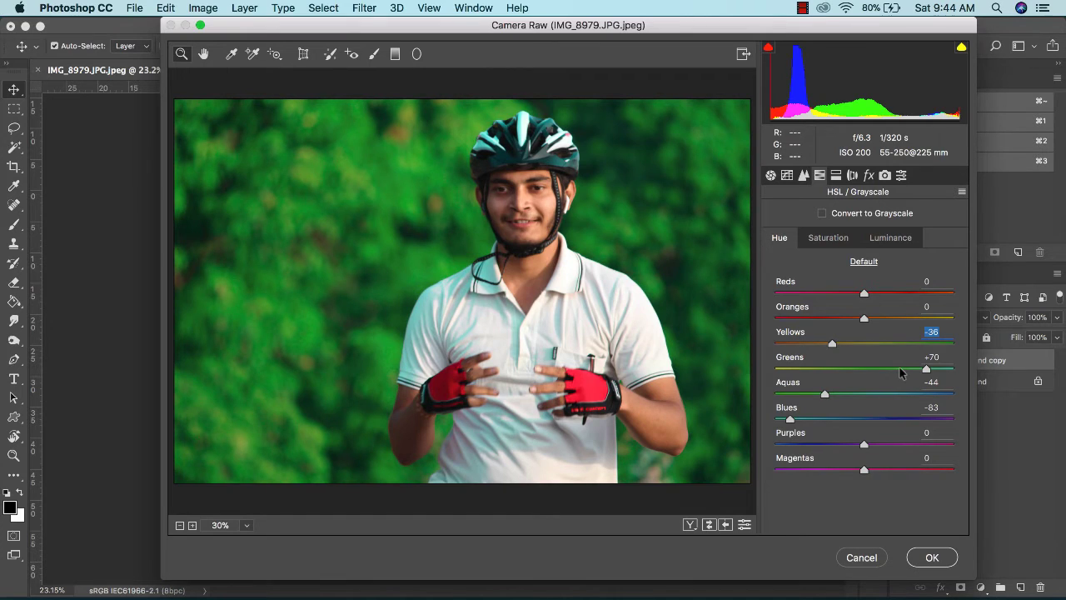
drag(900, 373, 952, 373)
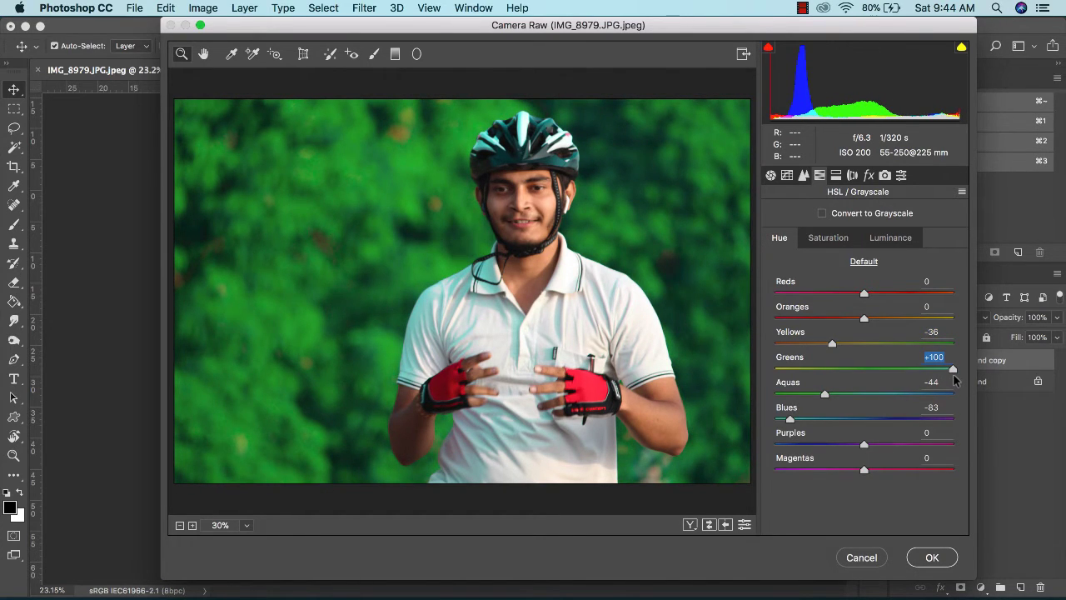
Step: Set the post-crop vignetting amount to -10, raise the Blue Primary hue slightly, and apply the Camera Raw adjustments
click(868, 175)
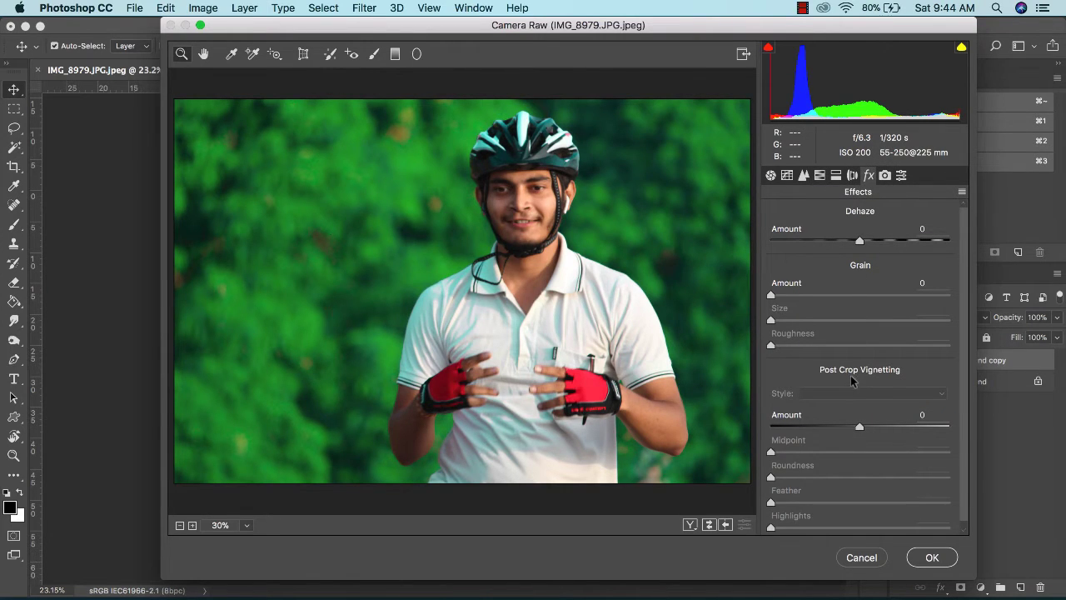
drag(854, 428, 851, 429)
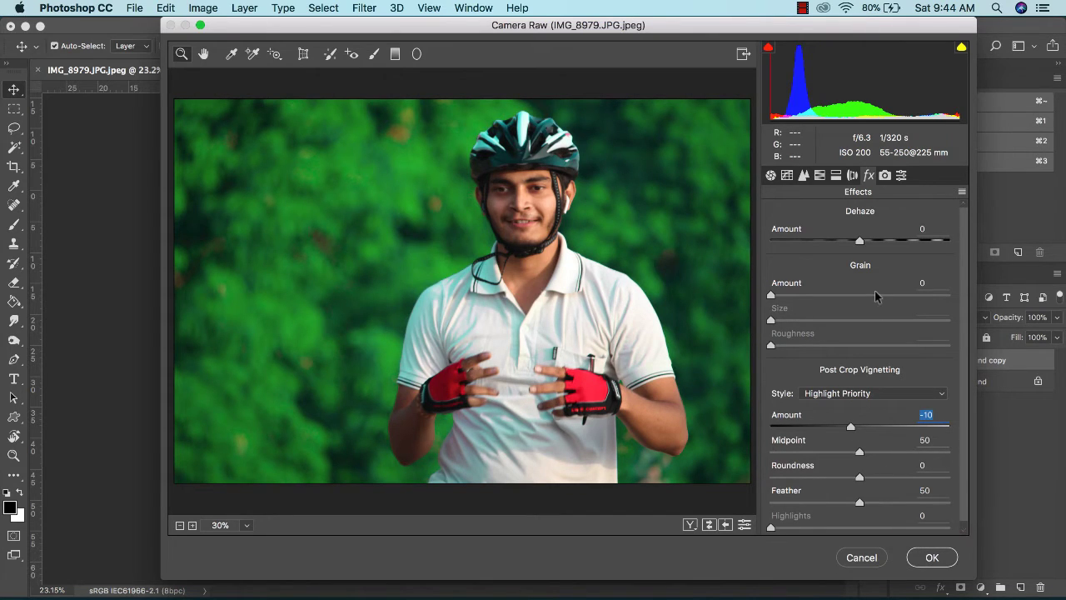
click(885, 175)
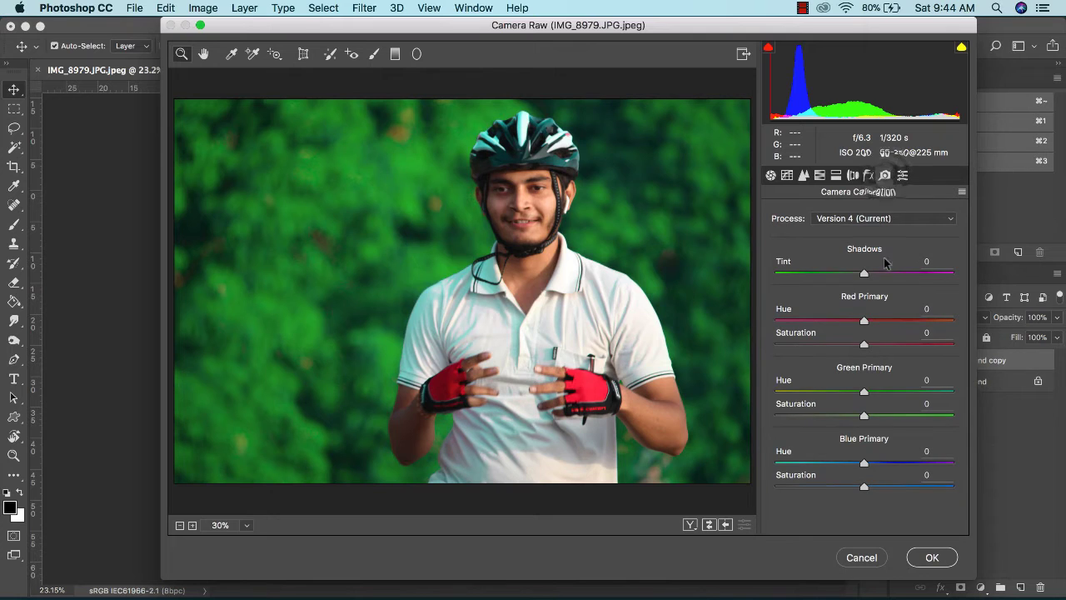
drag(845, 467, 877, 465)
click(924, 551)
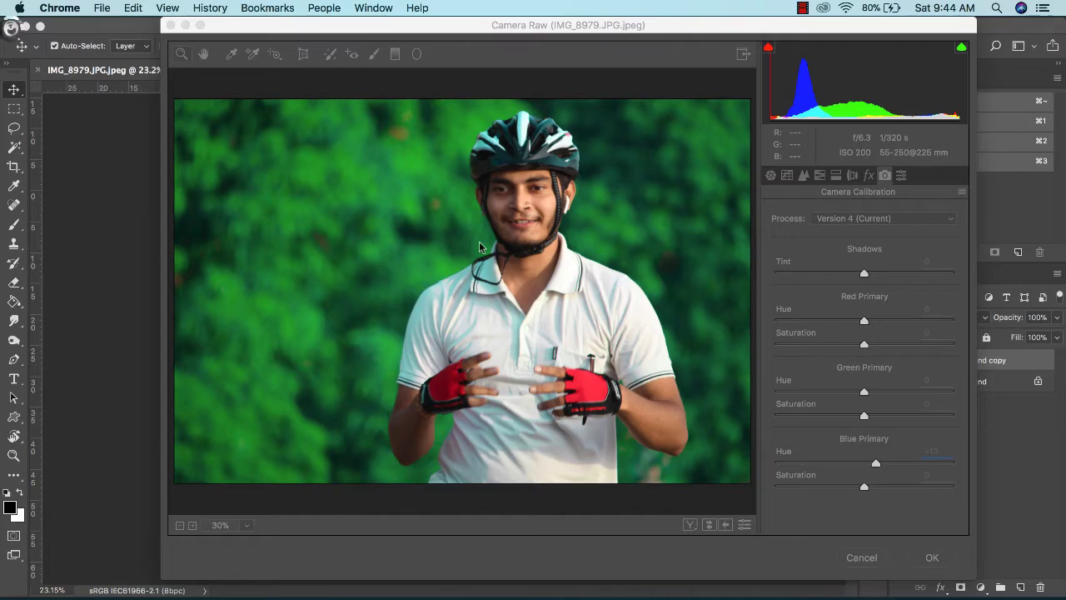
click(946, 553)
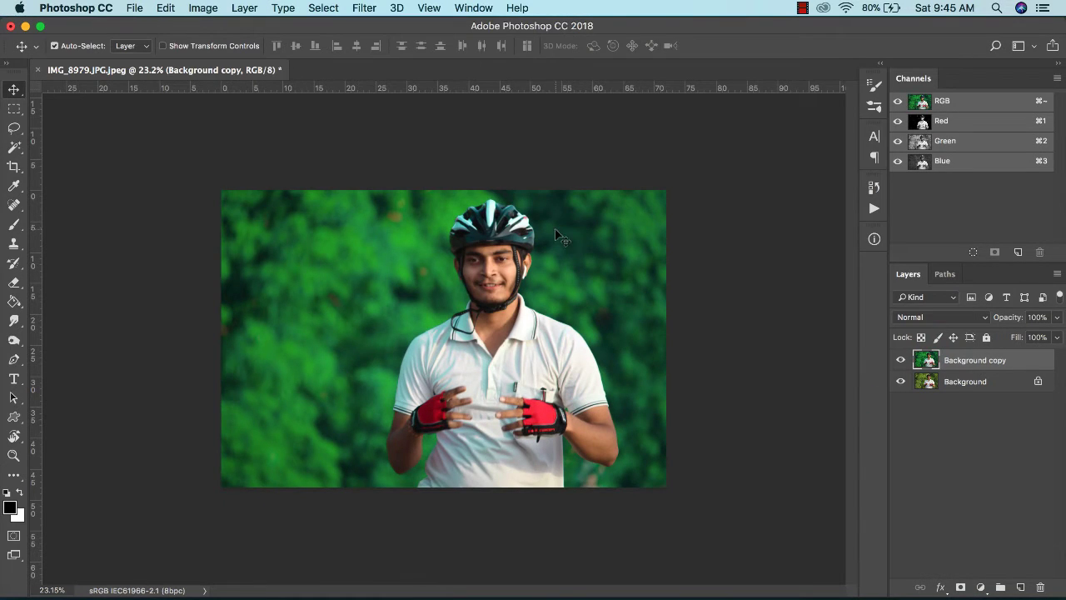
Step: Add a new empty layer above Background copy and set the Brush tool's foreground colour to orange ff9600
scroll(555, 235, up, 1)
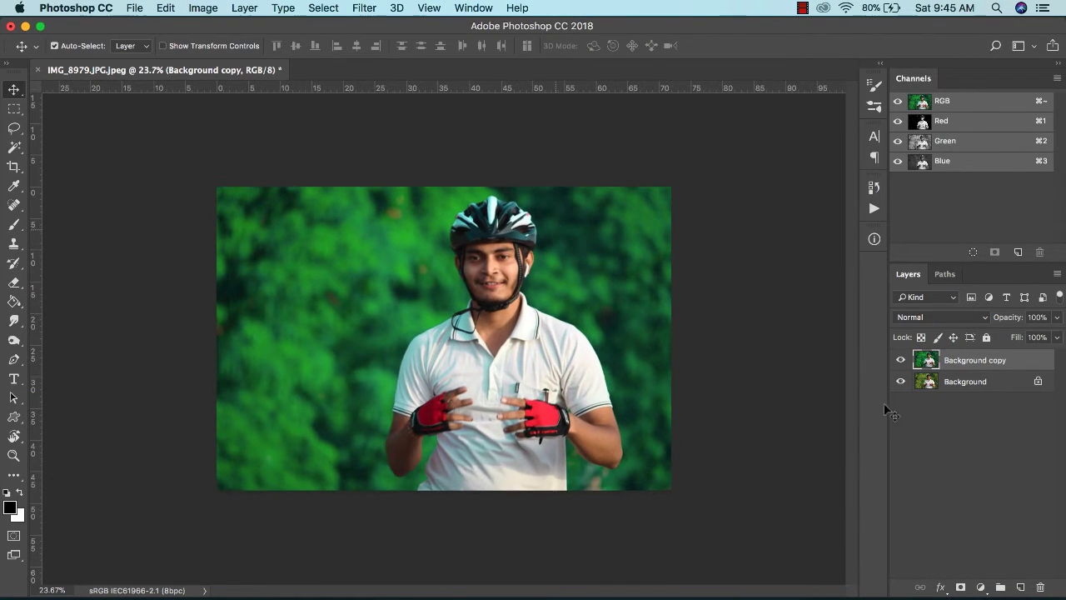
click(1018, 584)
click(13, 224)
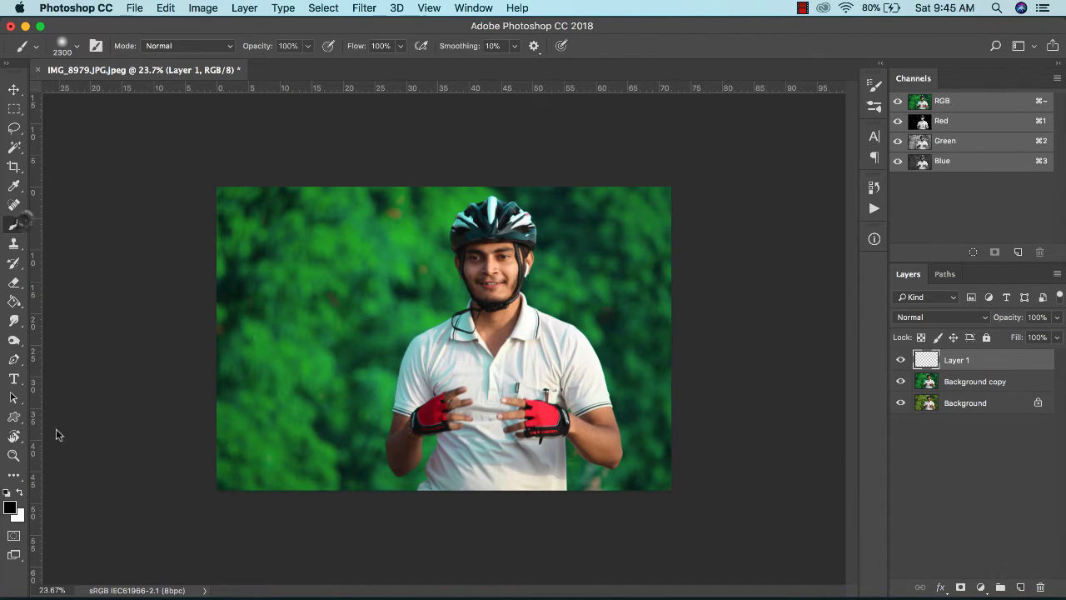
click(9, 507)
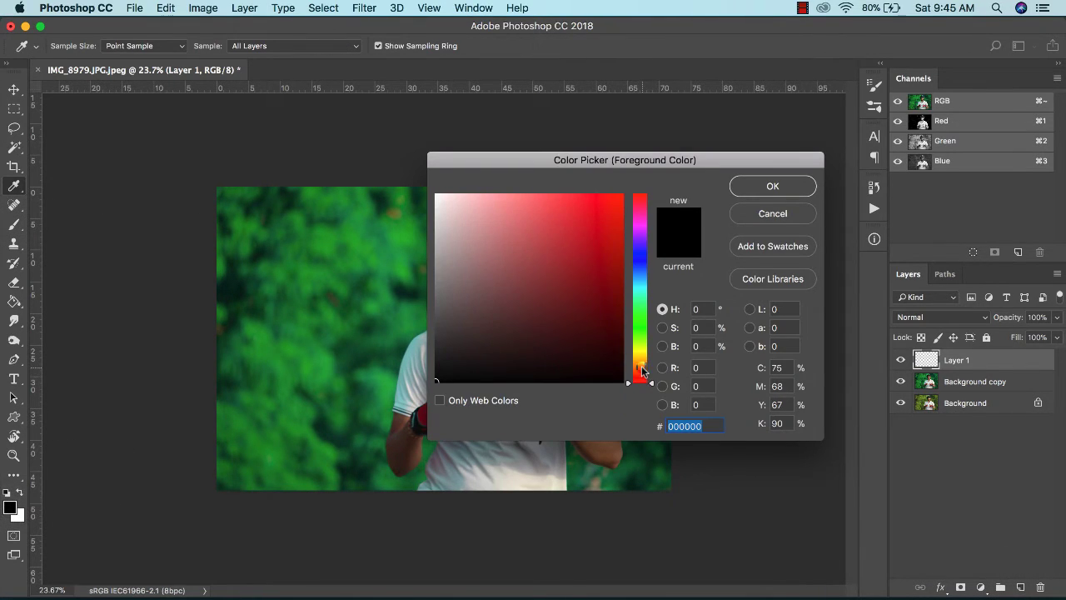
drag(642, 372, 633, 361)
click(621, 203)
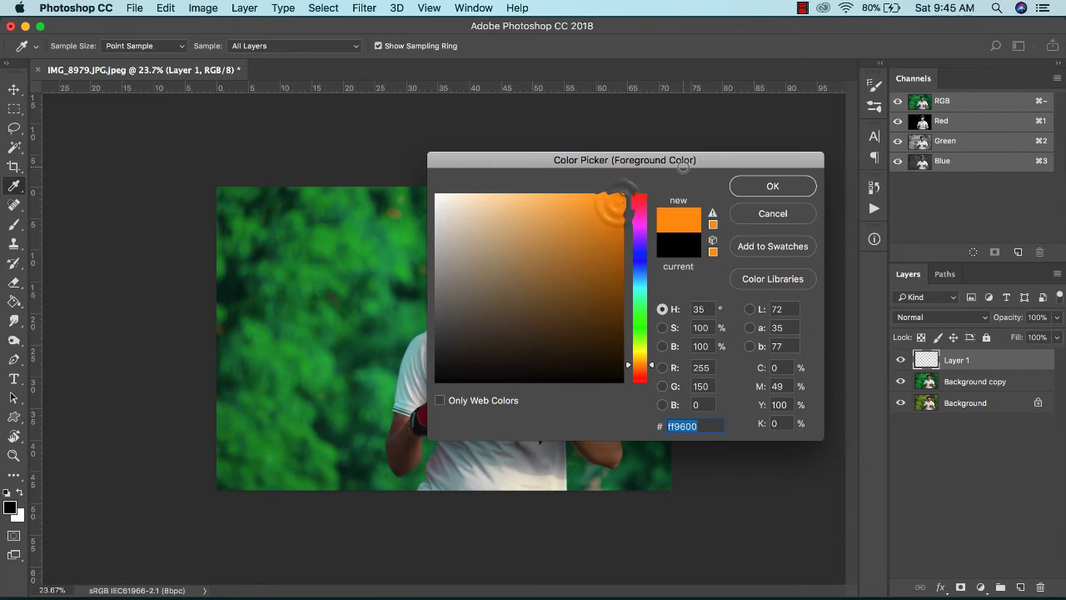
key(Return)
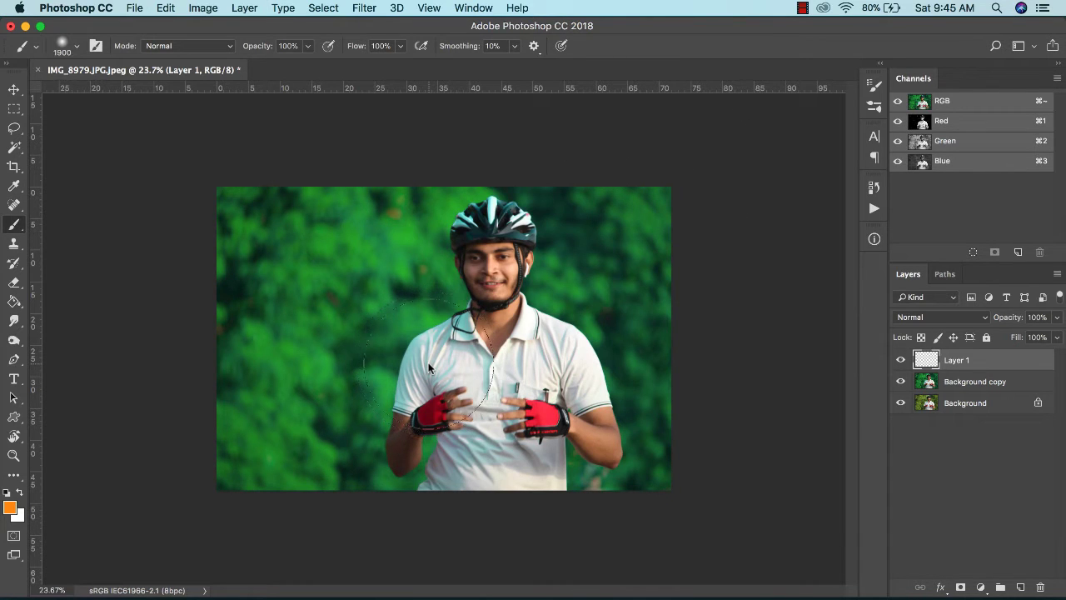
Step: Reduce the soft brush size and paint a single orange spot in the foliage beside the cyclist's shoulder
key(bracketleft)
key(bracketleft)
key(bracketleft)
key(bracketleft)
key(bracketleft)
key(bracketleft)
key(bracketleft)
click(374, 337)
key(v)
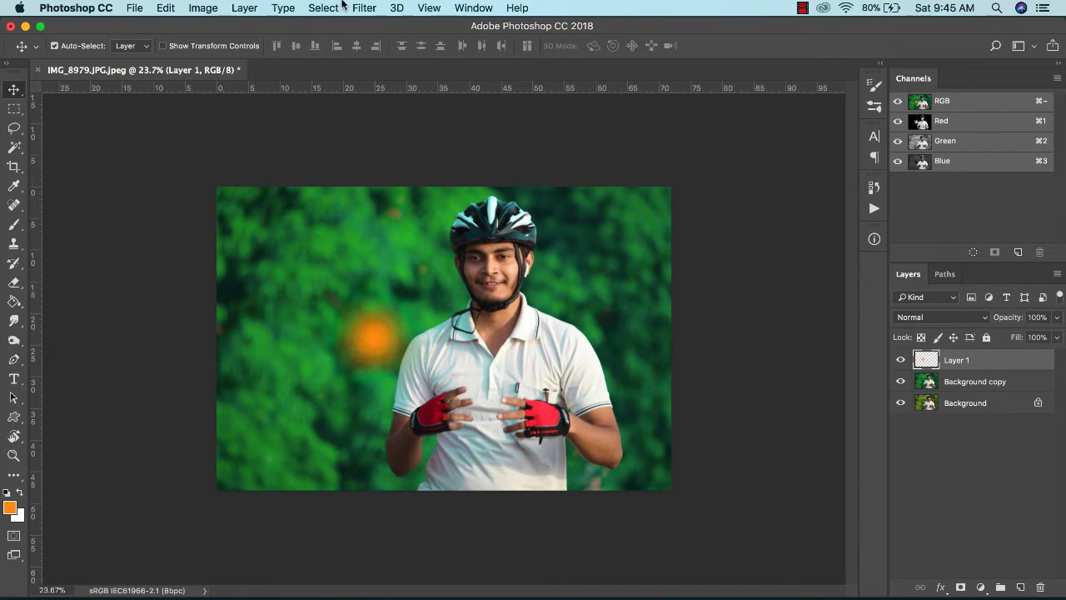
Step: Enlarge the orange spot proportionally around its centre to about 250% with Free Transform
click(165, 8)
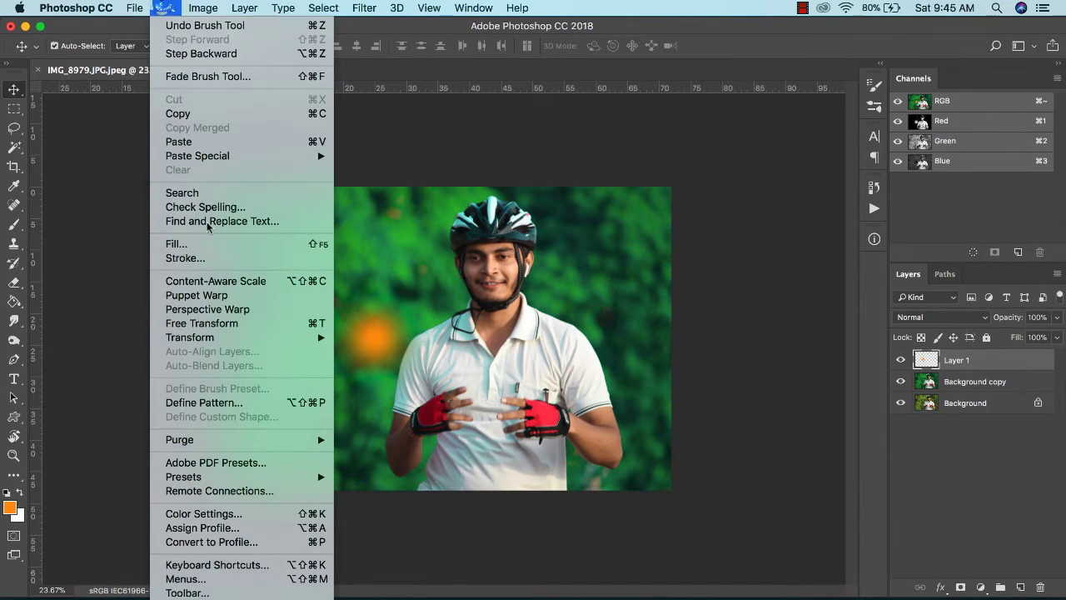
click(223, 323)
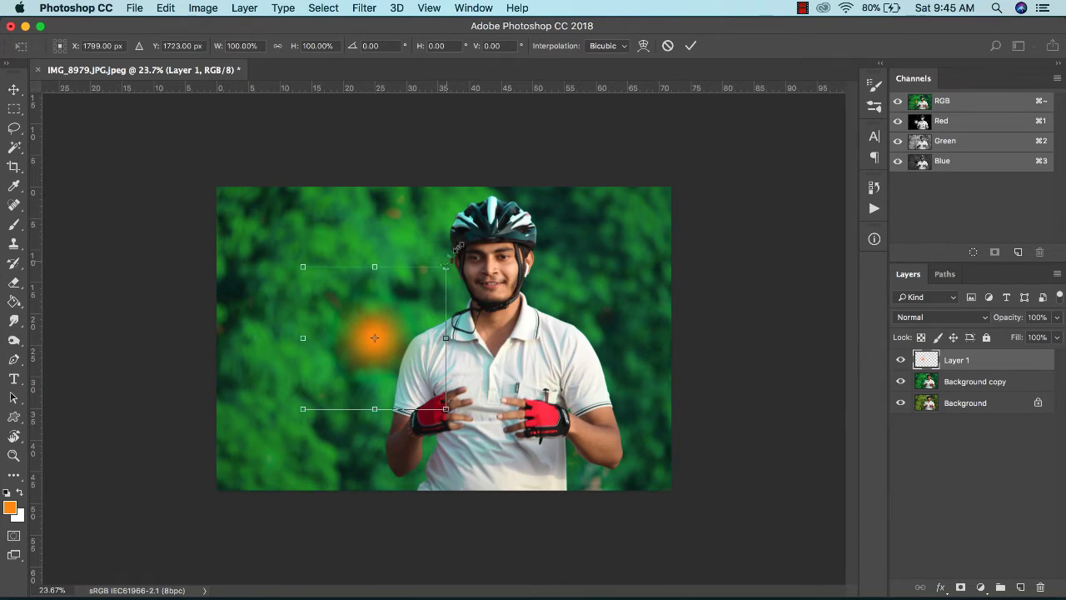
drag(446, 266, 556, 156)
Step: Set the orange glow layer's blending mode to Screen after trying Color Dodge
click(918, 320)
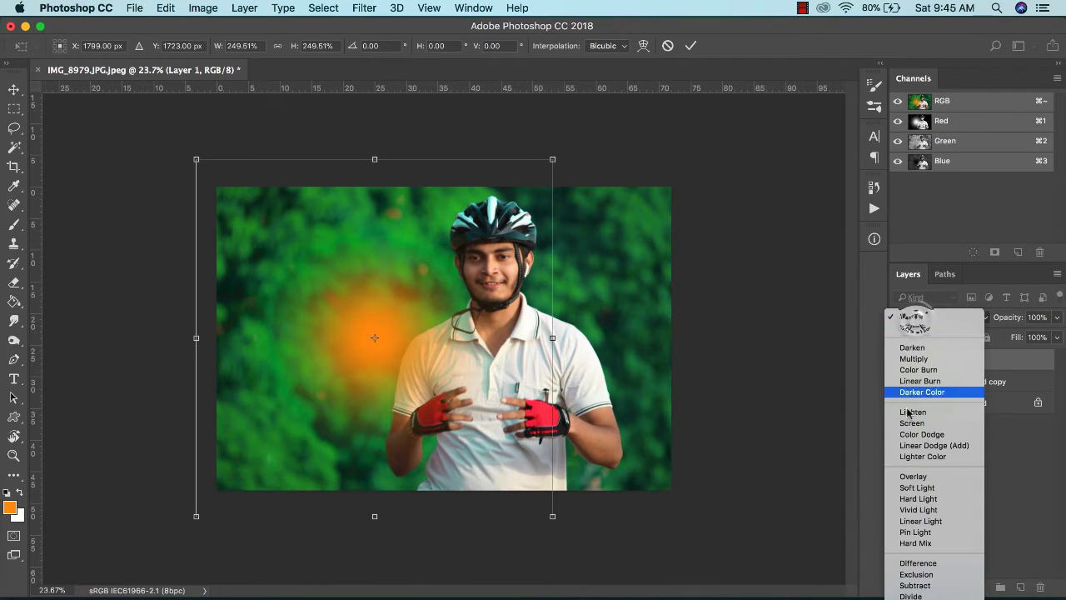
click(909, 432)
click(914, 317)
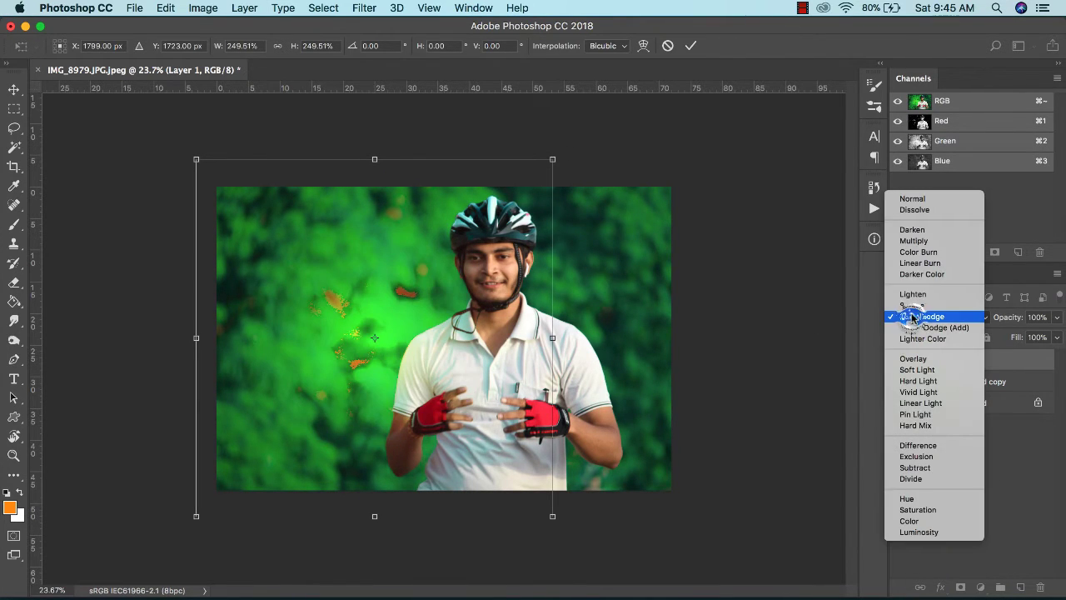
click(911, 306)
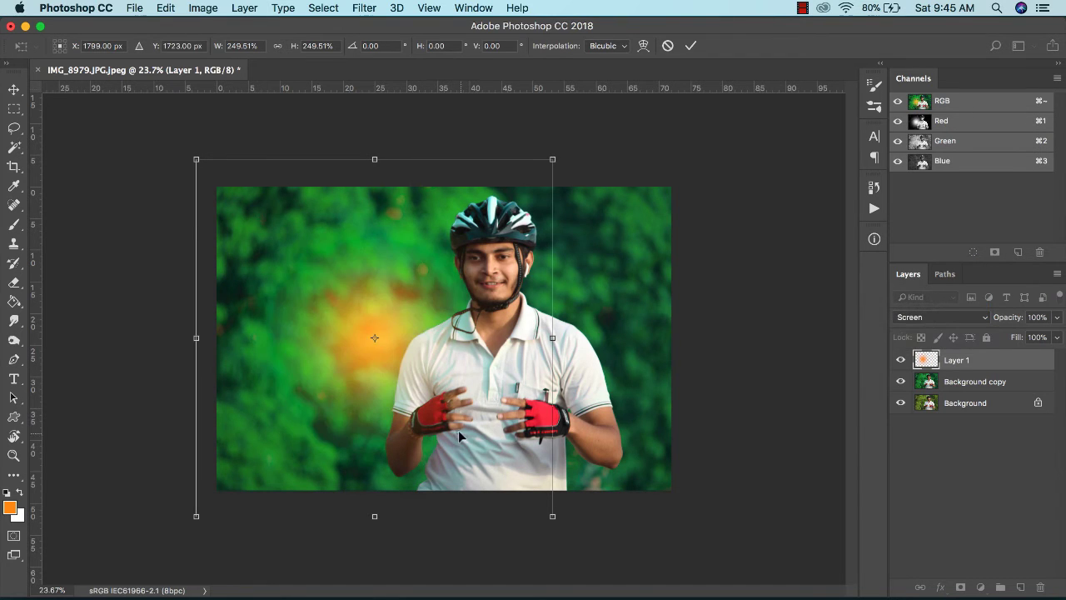
Step: Move the glow above the photo's top edge, scale it to about 516%, and shift it towards the photo's upper-left corner
drag(463, 439, 481, 218)
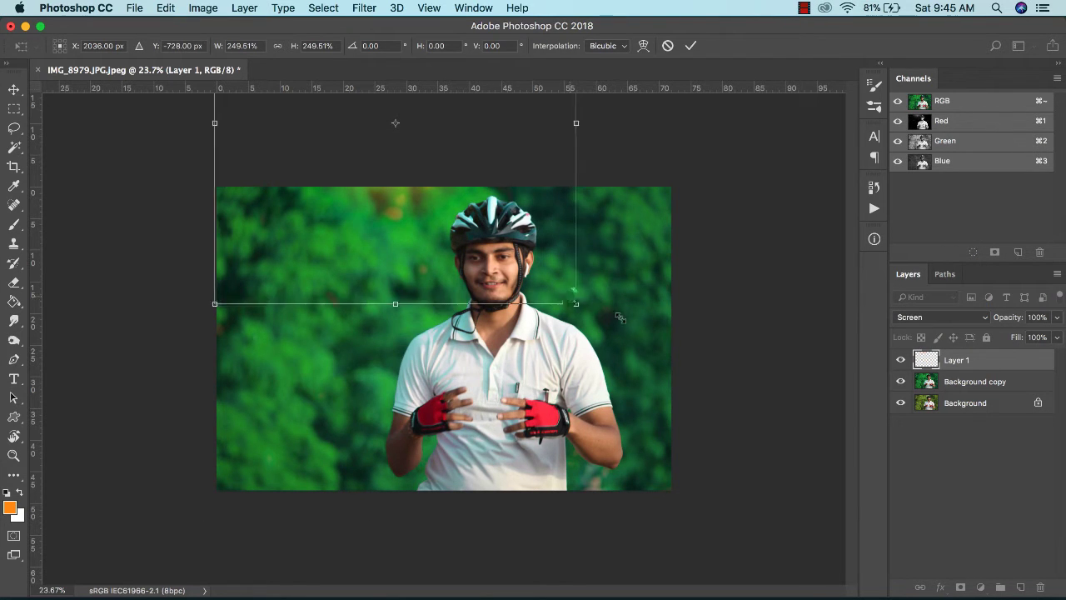
drag(573, 298, 675, 374)
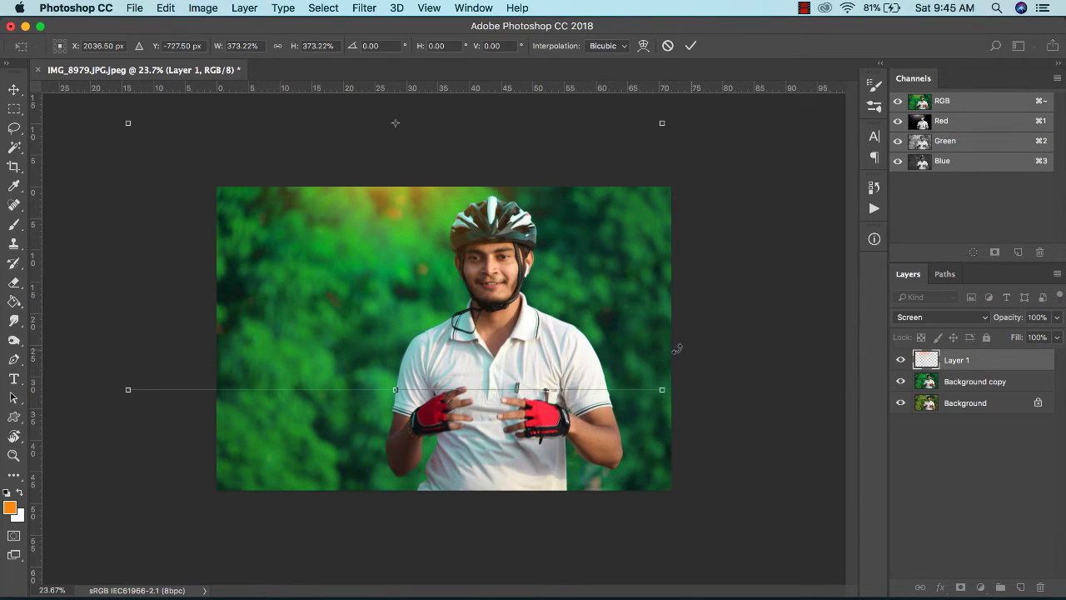
scroll(566, 345, down, 2)
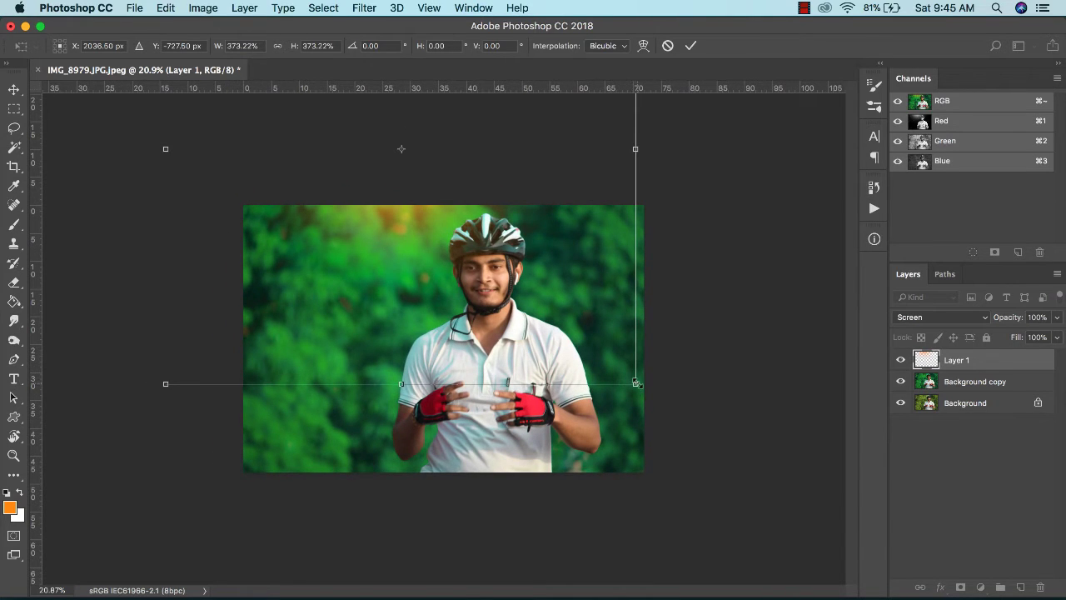
drag(636, 382, 770, 493)
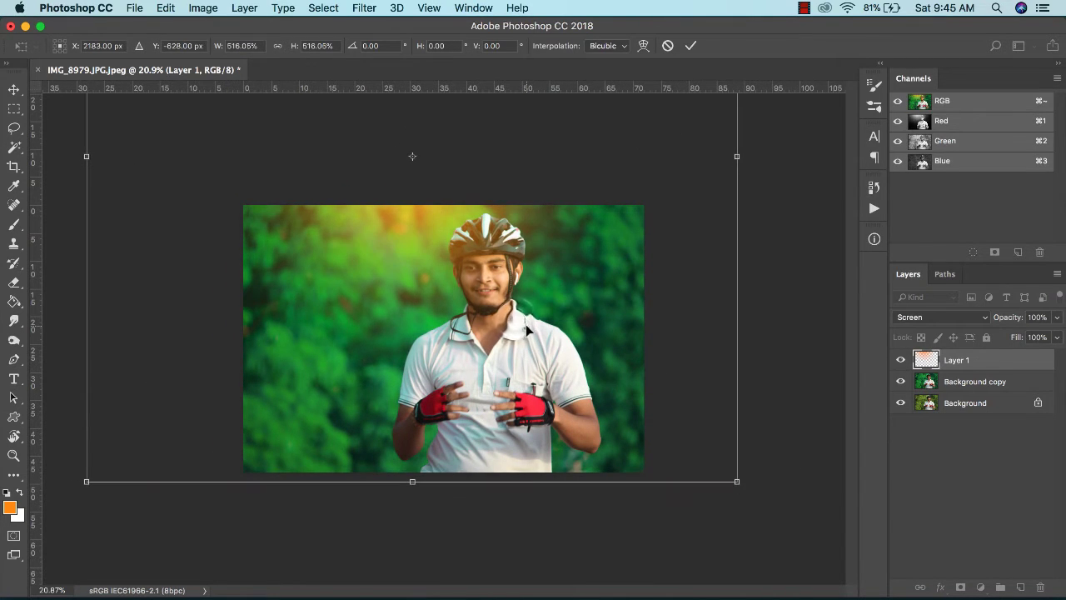
key(Return)
drag(455, 285, 360, 245)
scroll(359, 243, down, 3)
scroll(360, 243, up, 5)
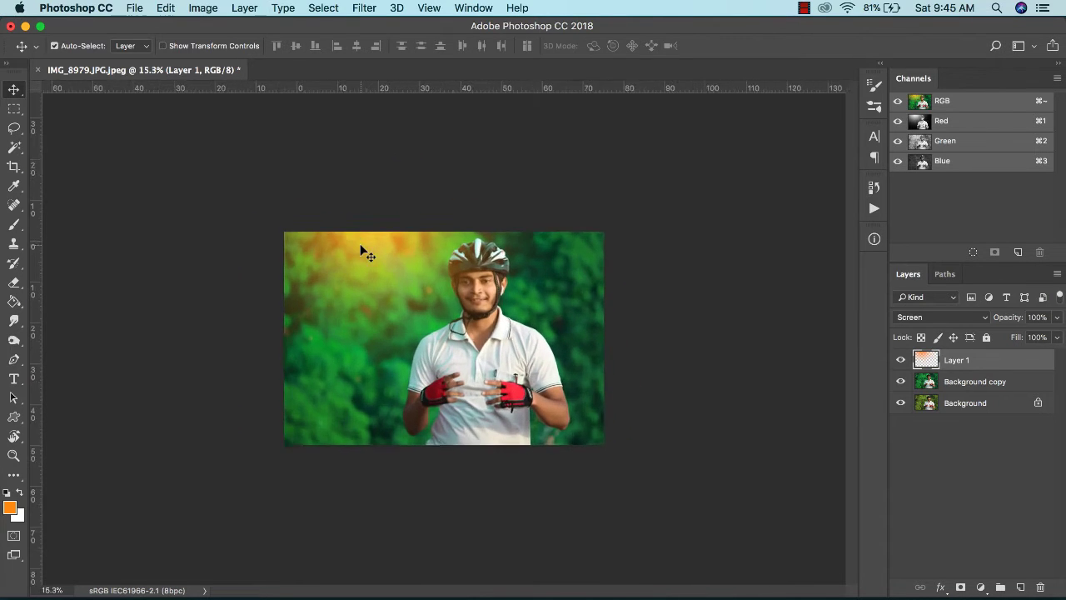
Step: Merge the orange glow layer with Background copy into one layer
shift+click(947, 389)
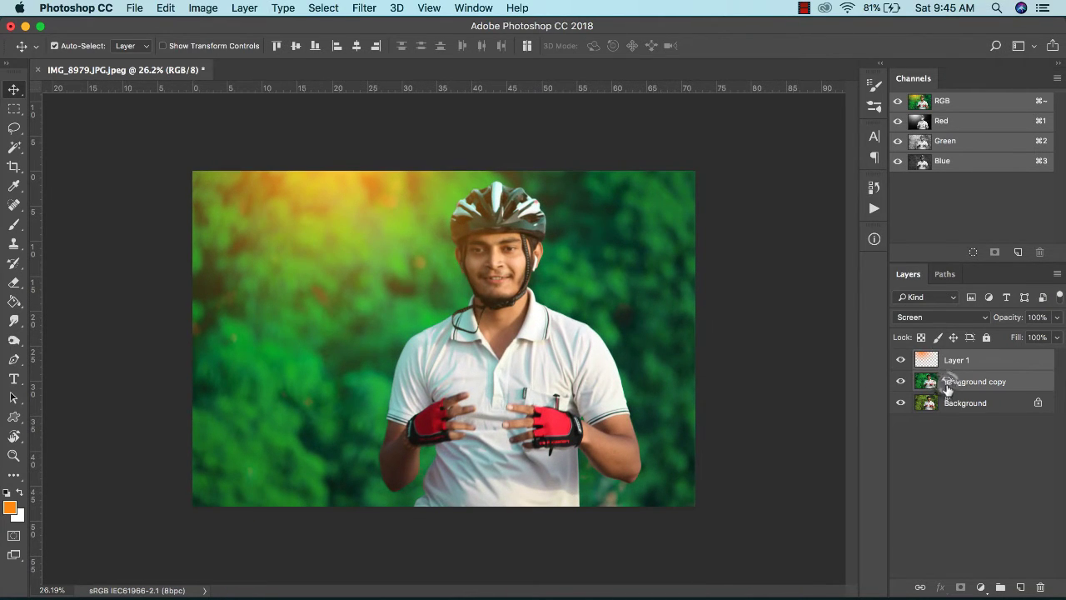
right_click(947, 379)
click(812, 419)
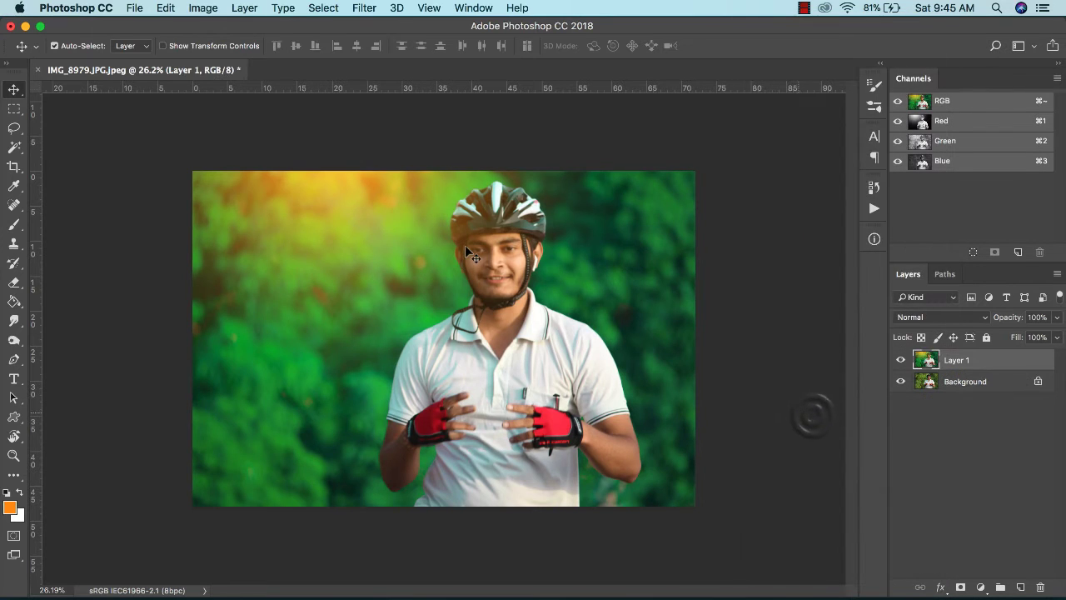
Step: Add the text "THE HARD WORK" in white Avenir Light at 72 pt on the green background beside the cyclist's arm
scroll(465, 247, up, 2)
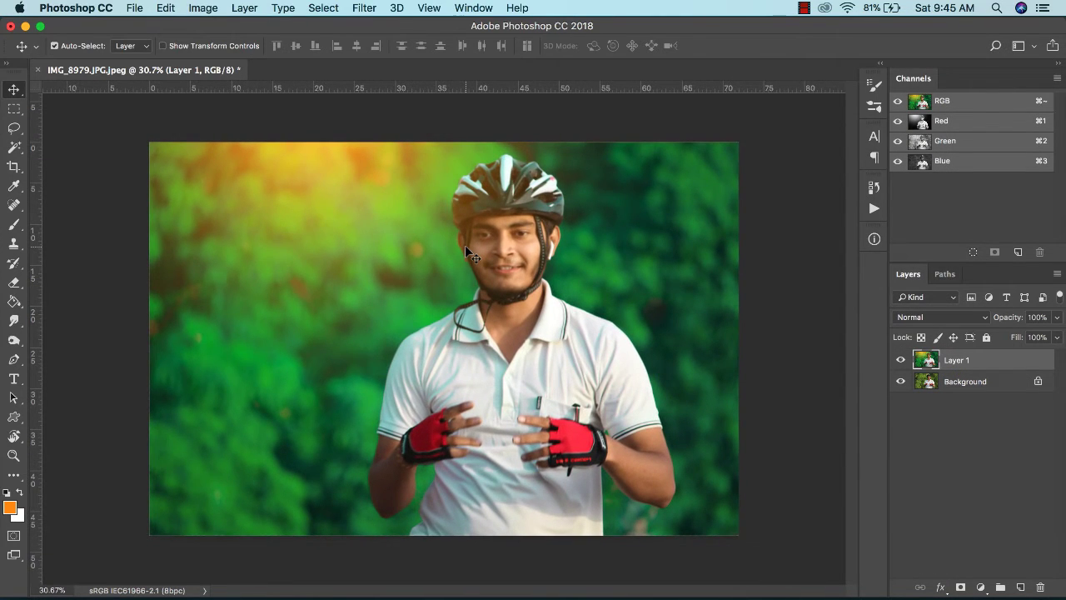
scroll(457, 248, down, 1)
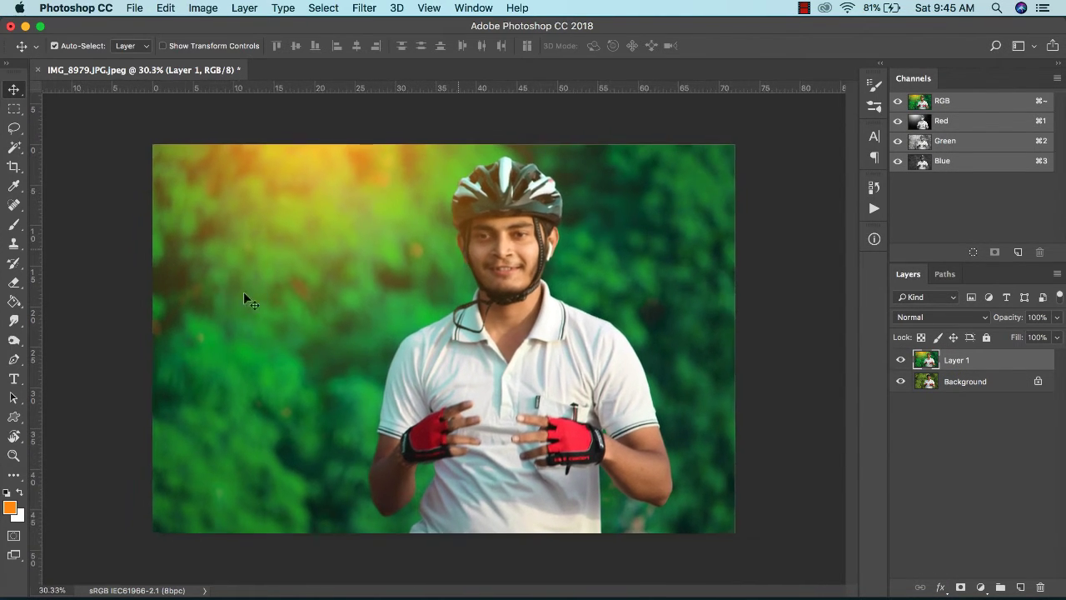
click(1021, 586)
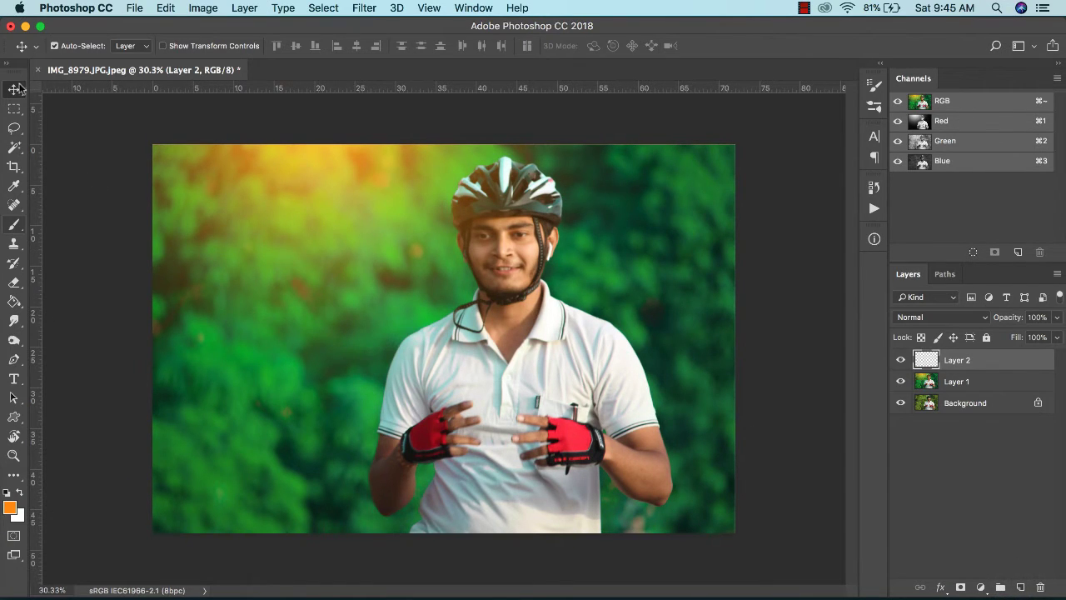
click(18, 112)
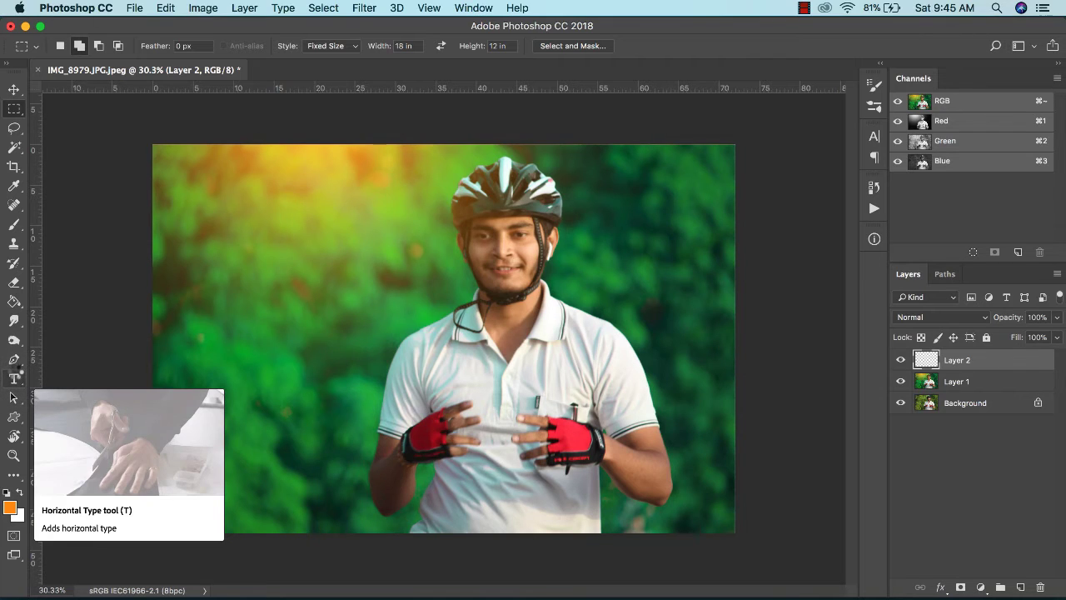
click(15, 377)
click(804, 10)
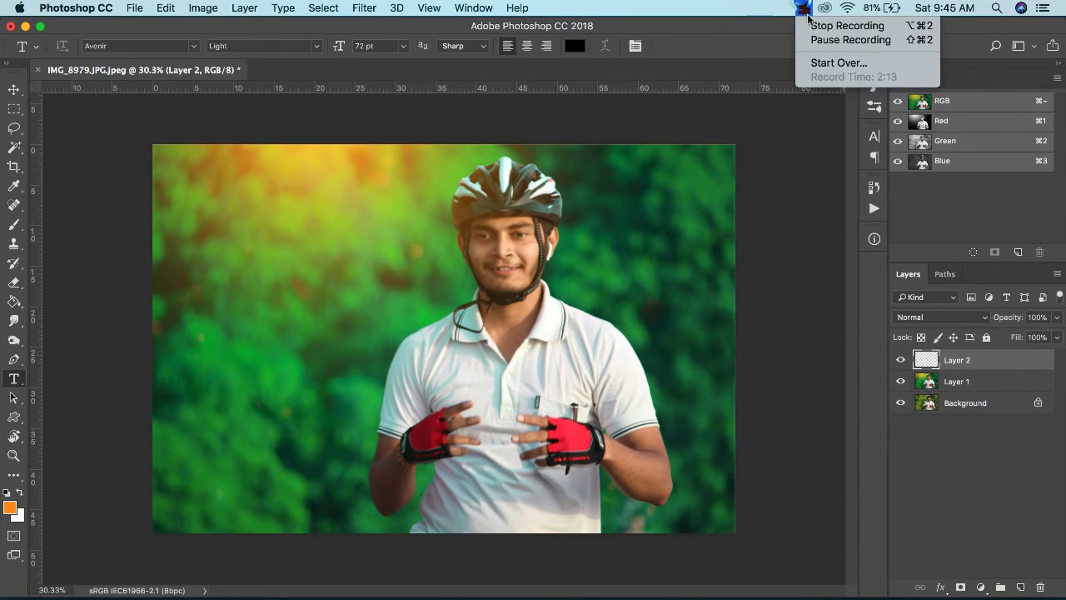
click(841, 40)
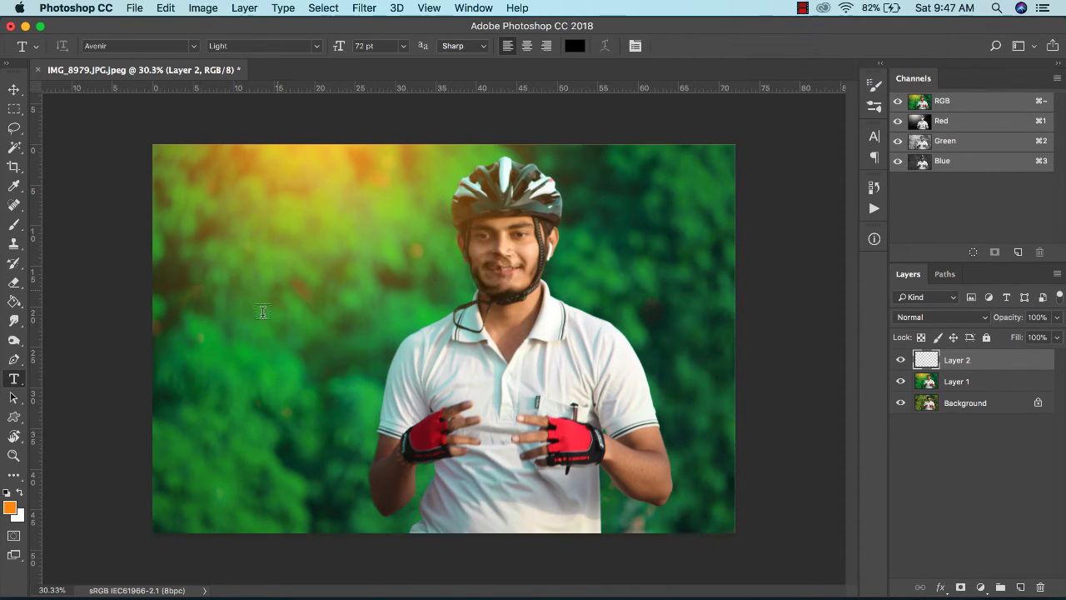
click(230, 323)
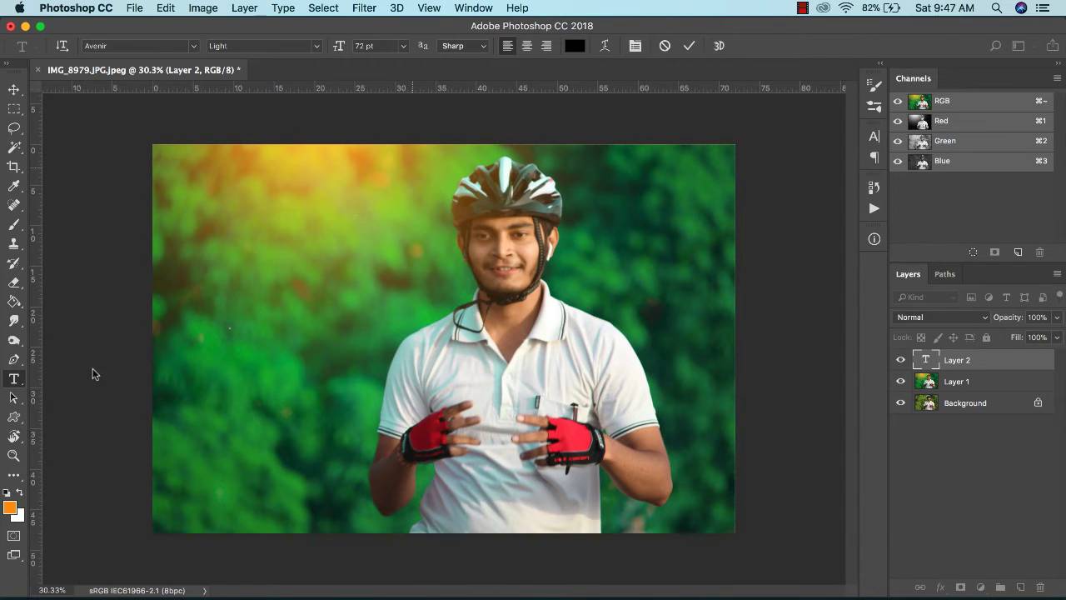
click(20, 494)
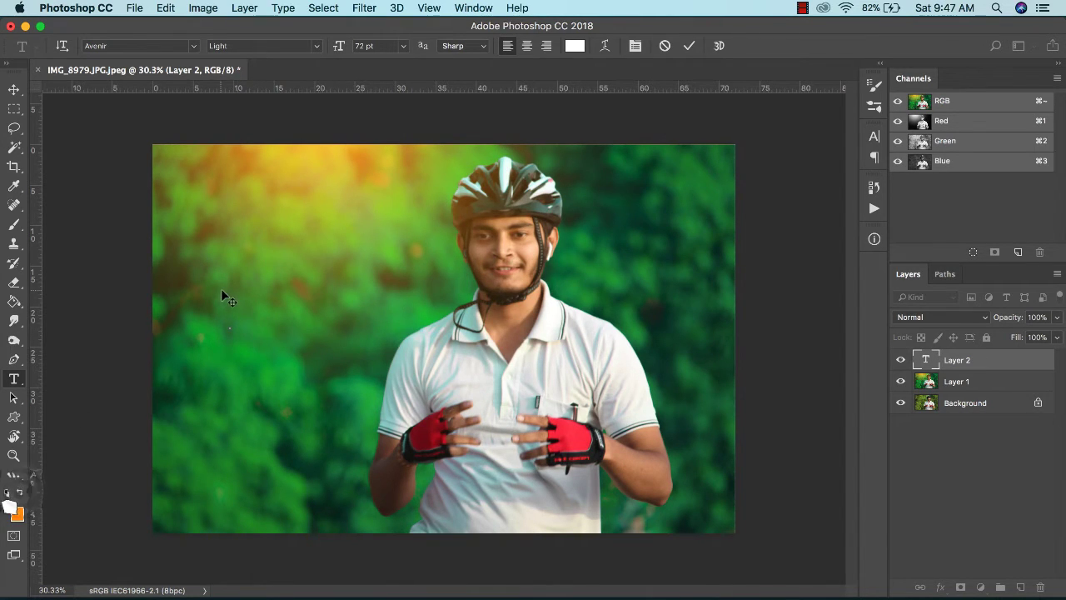
click(403, 46)
click(385, 231)
text(WORK)
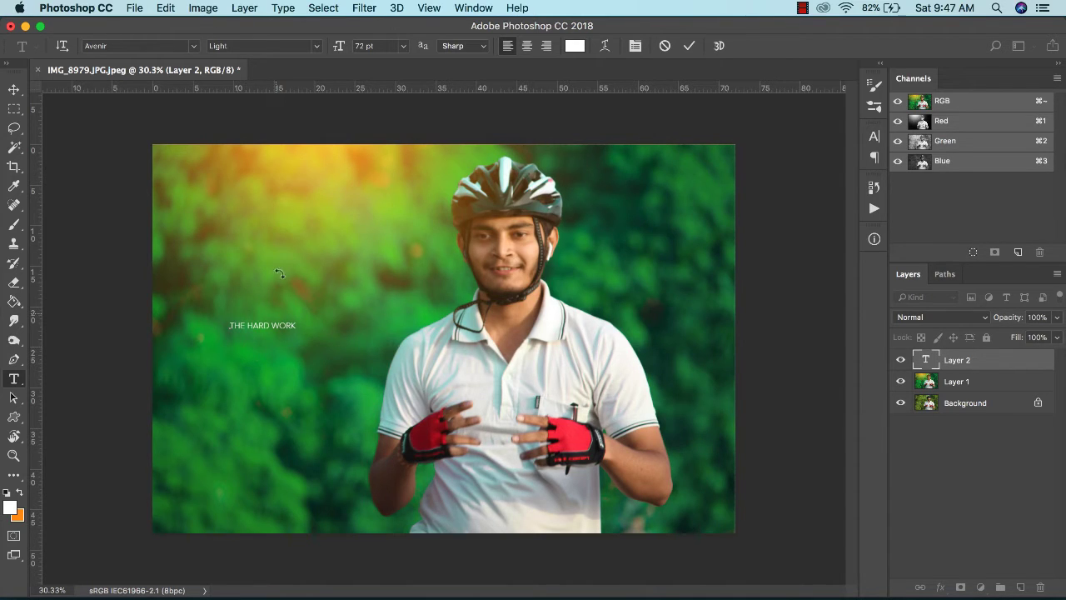
Step: Change the font style of the whole "THE HARD WORK" text to Heavy and commit it
key(super+a)
click(315, 47)
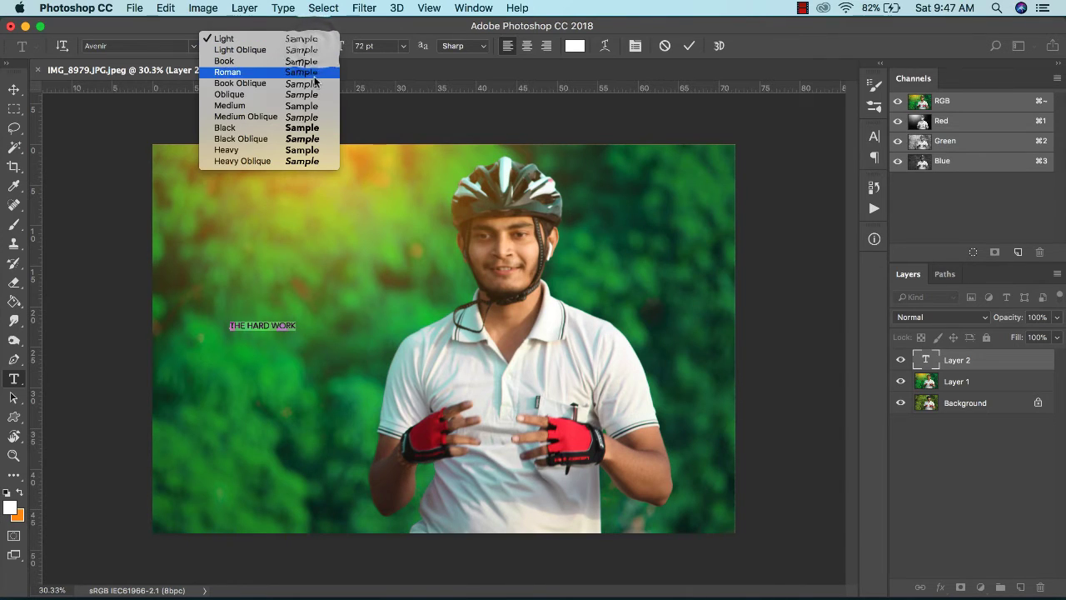
click(313, 151)
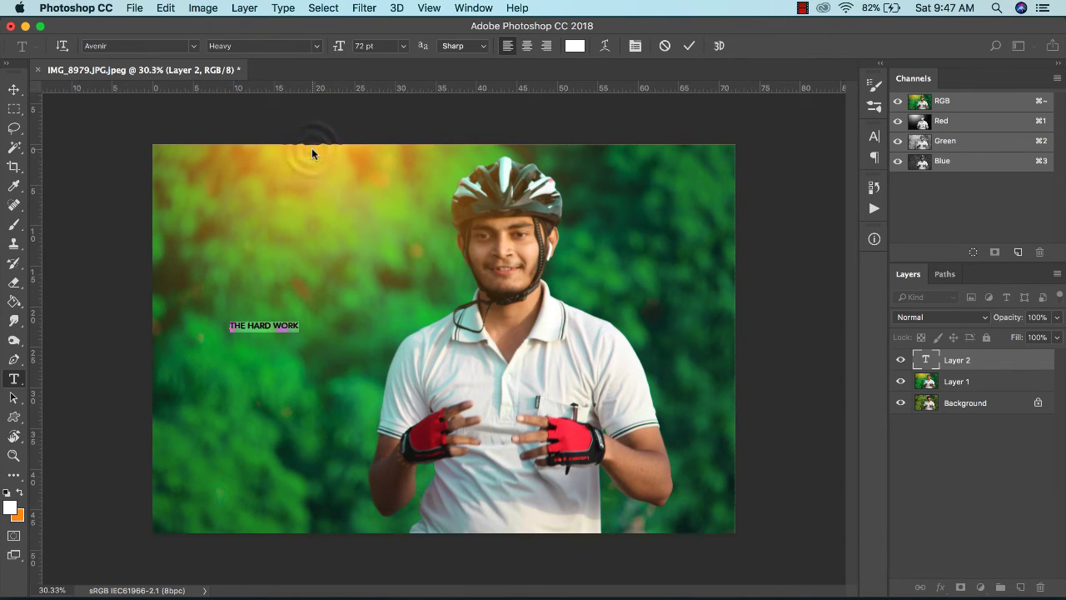
click(689, 45)
Step: Stretch the "THE HARD WORK" text upward to about 183% height with Free Transform, keeping its width at 100%
key(v)
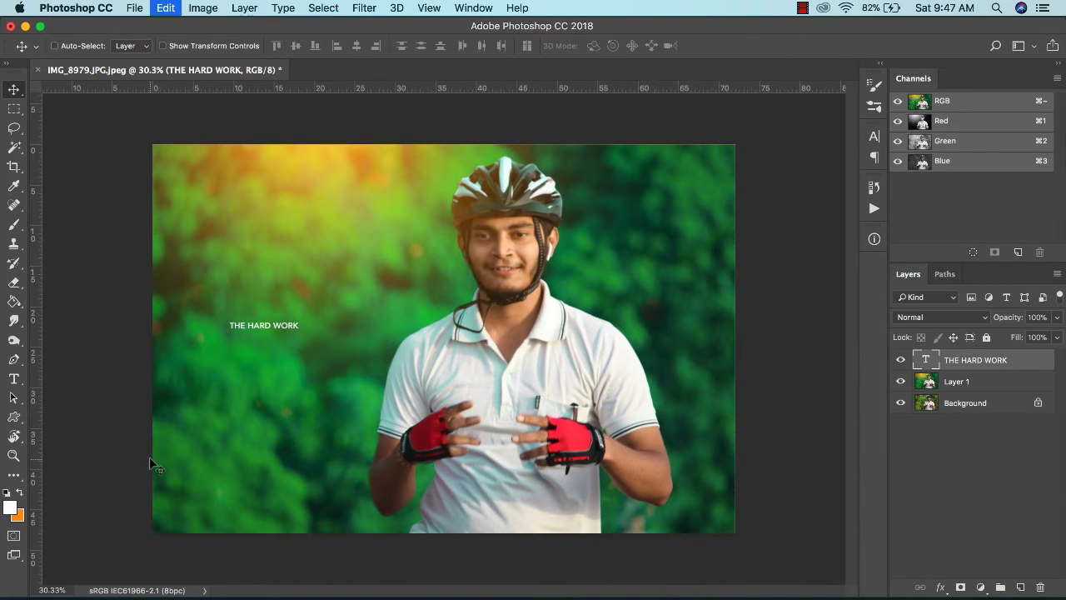
key(super+t)
mouse_move(263, 321)
mouse_down()
mouse_move(263, 300)
mouse_move(263, 312)
mouse_up()
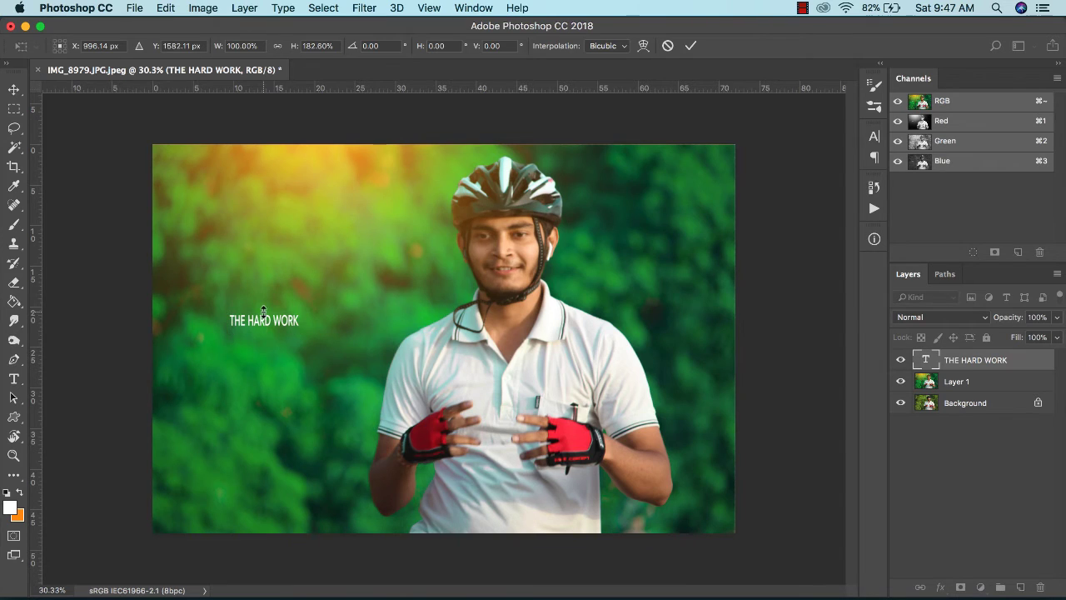
key(Return)
Step: Add the text "PUTS YOU" below "THE HARD WORK" and scale it proportionally to about 128 pt to match that line's width
key(t)
click(227, 343)
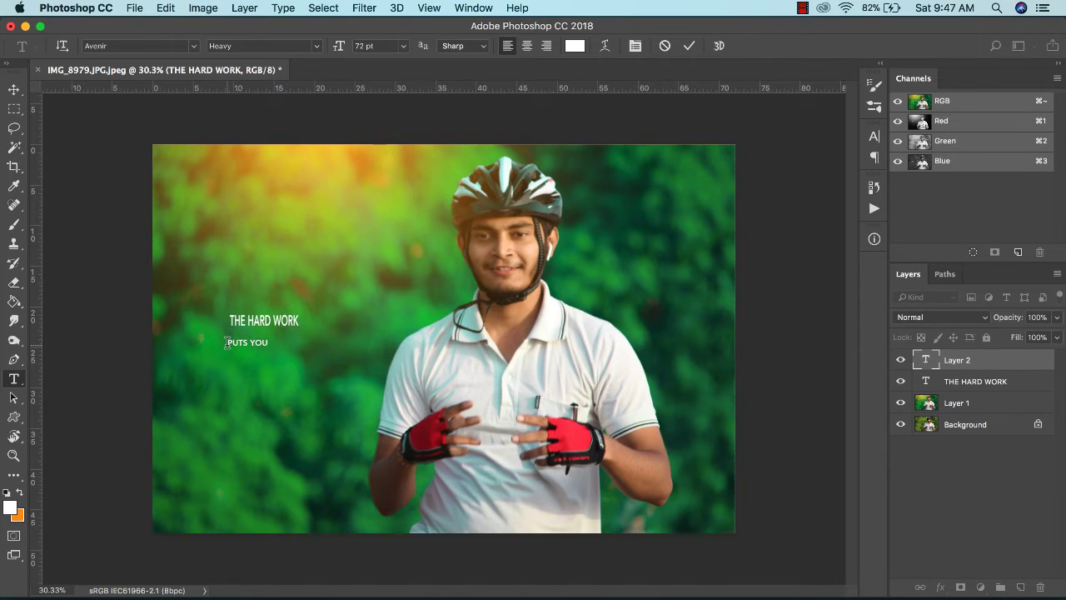
key(super+a)
click(688, 46)
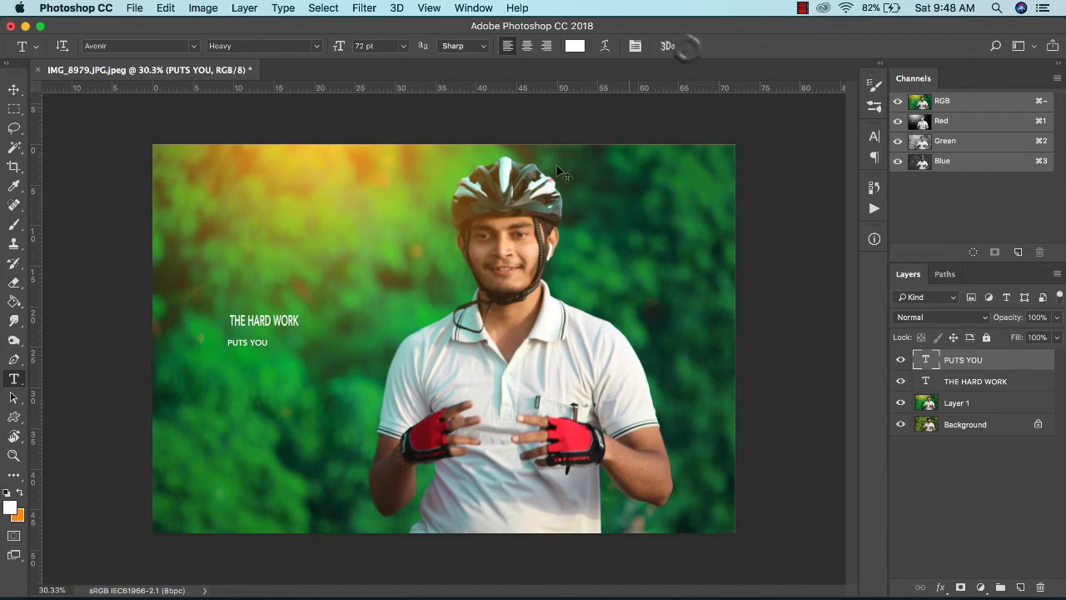
key(super+t)
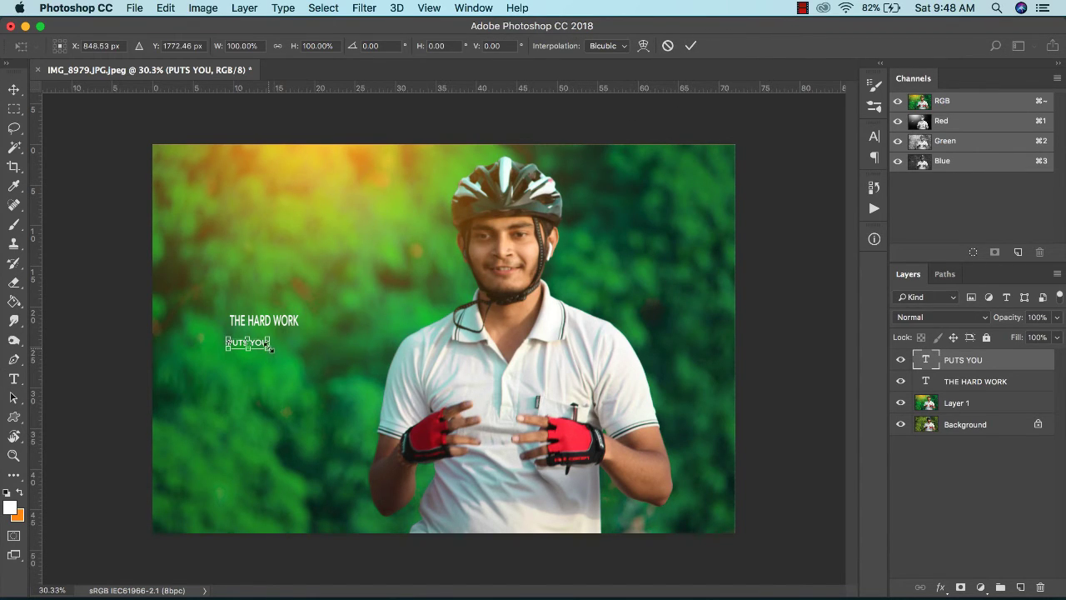
drag(268, 348, 276, 336)
key(Return)
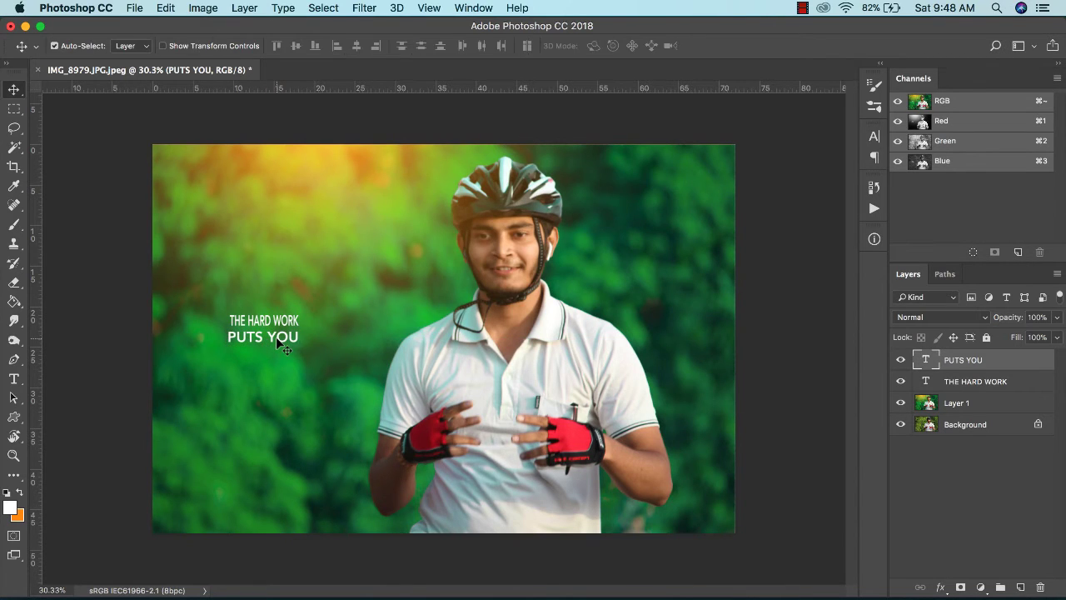
Step: Add the text "WHERE THE" below "PUTS YOU" and enlarge it proportionally until its end nears the lines' right edge
key(t)
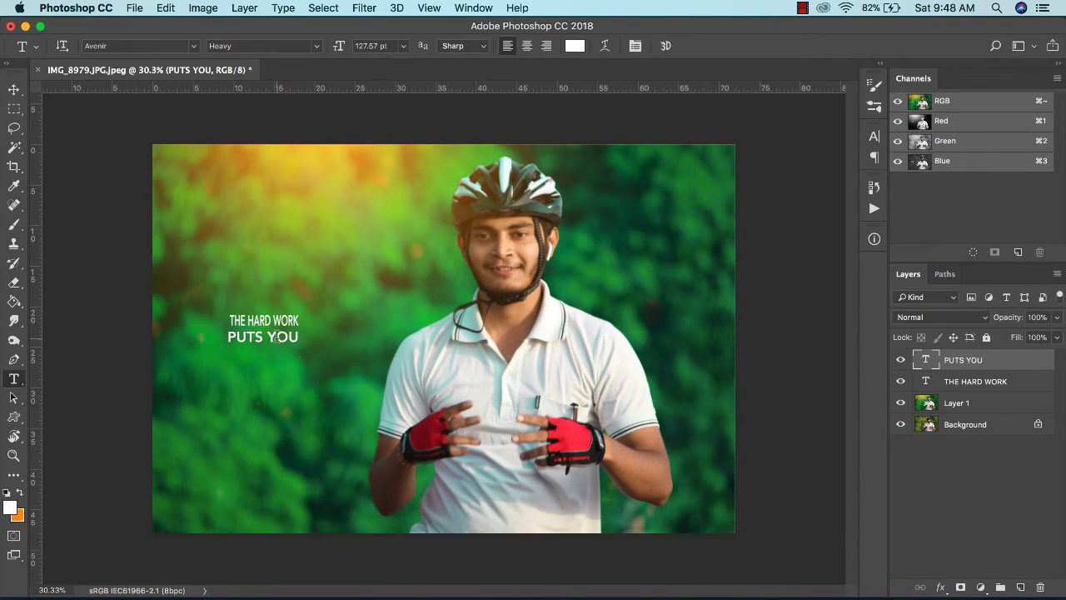
click(232, 357)
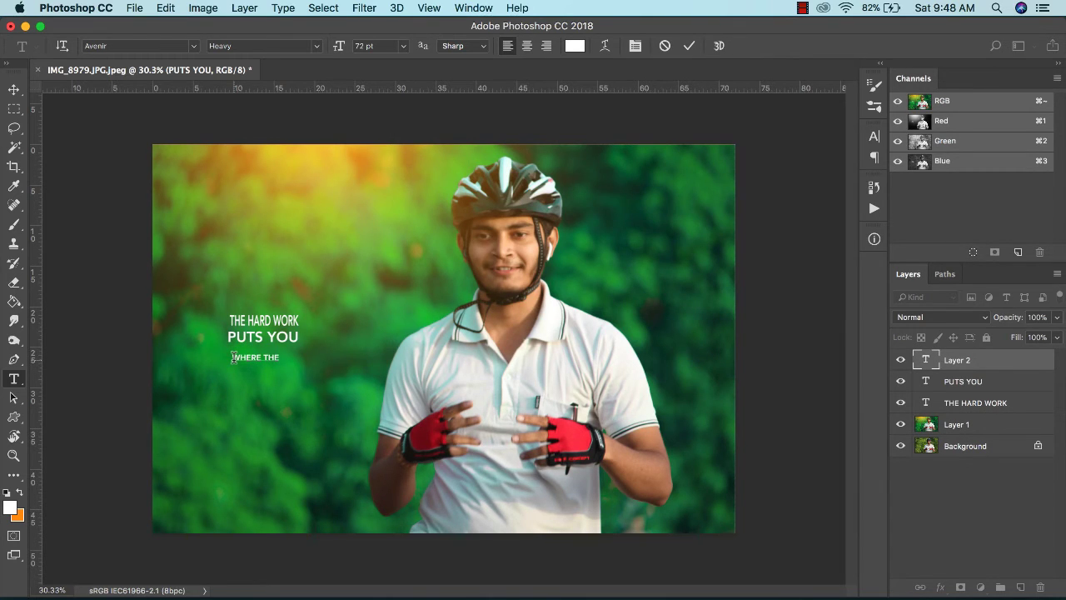
click(689, 45)
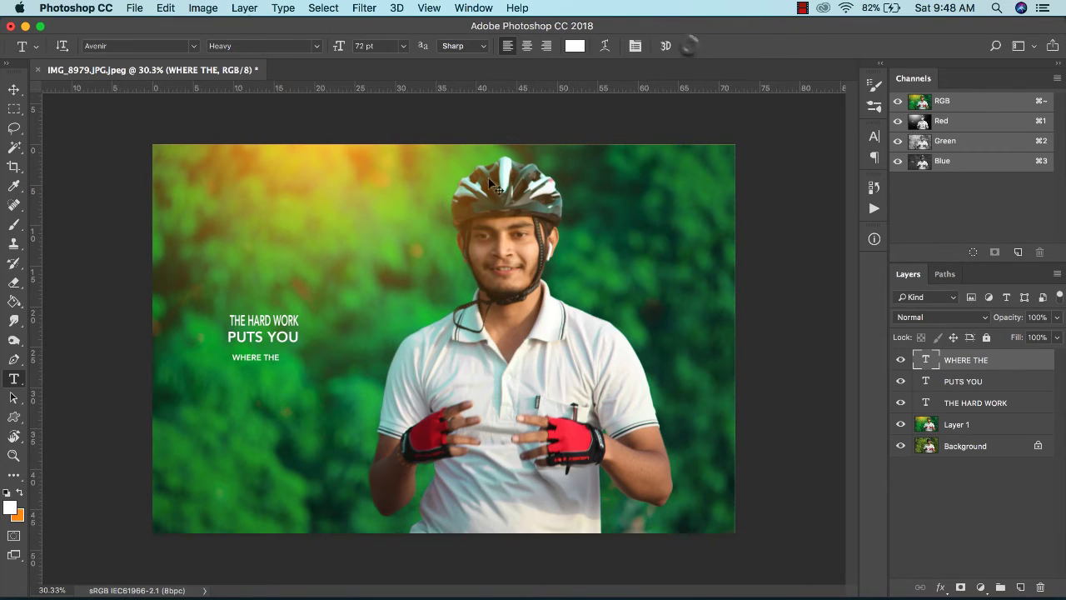
key(super+t)
mouse_move(280, 365)
mouse_down()
mouse_move(295, 368)
mouse_move(289, 353)
mouse_up()
key(Return)
Step: Shrink the "PUTS YOU" text slightly with Free Transform so its left edge lines up with "THE HARD WORK"
click(273, 340)
key(super+t)
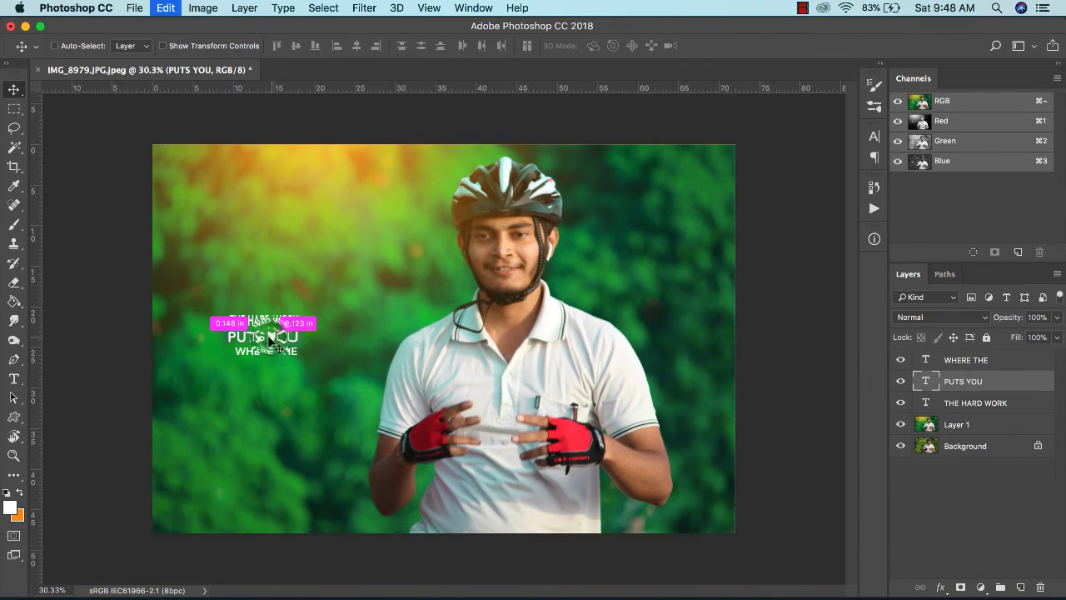
drag(226, 351, 229, 348)
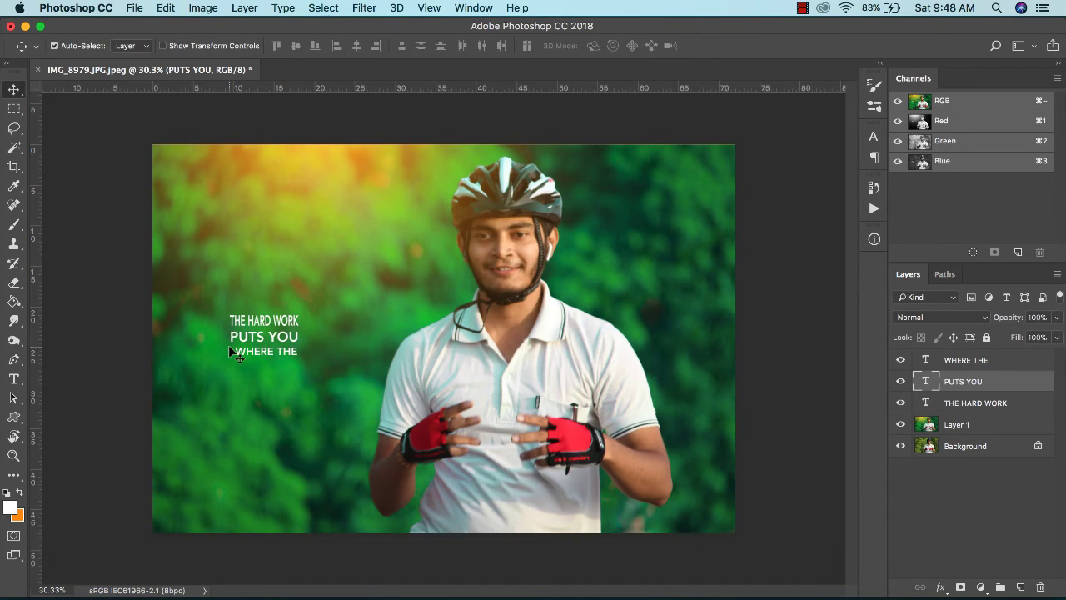
Step: Add the two-line text "GOOD LUCK" / "CAN FIND YOU" below "WHERE THE" and right-align it
key(t)
click(237, 368)
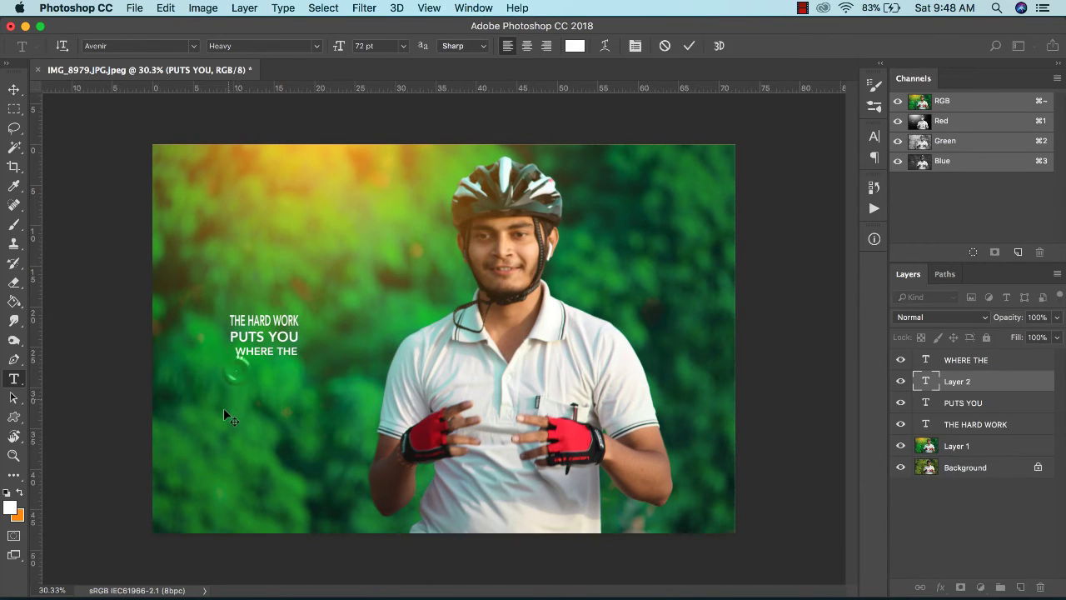
text(GOO)
text(D)
text( LUCK )
text(CAN FIND YOU)
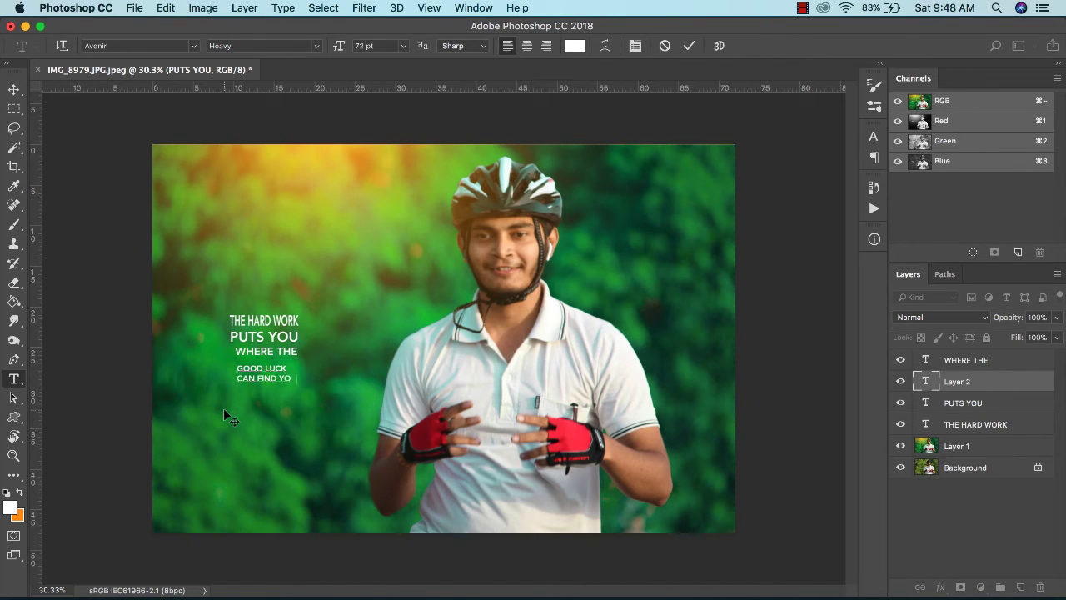
key(super+a)
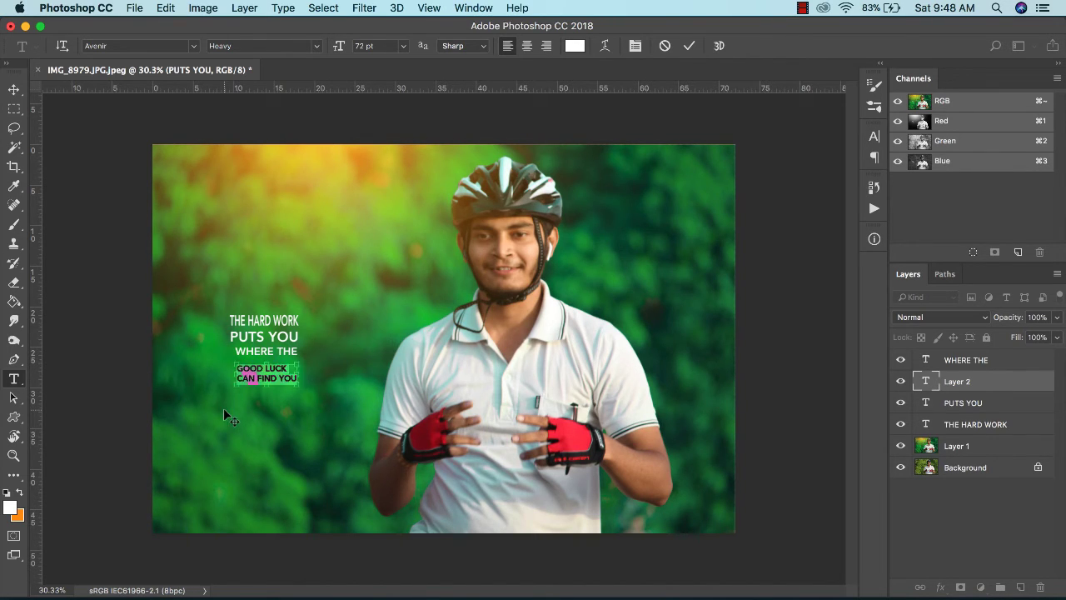
click(546, 46)
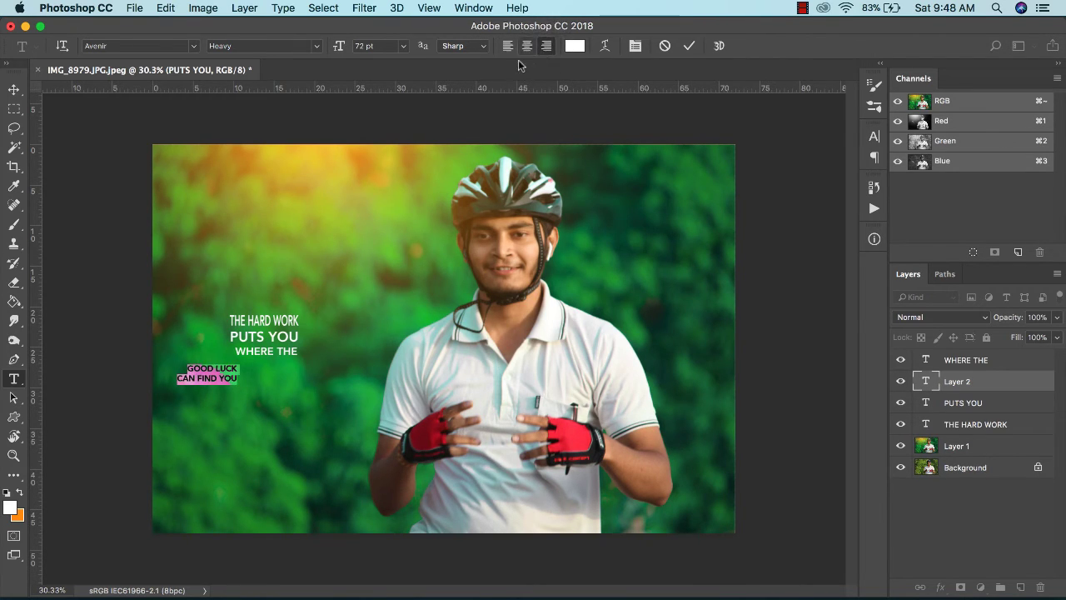
click(690, 47)
Step: Move the "GOOD LUCK CAN FIND YOU" text directly under "WHERE THE", flush with its right edge, and enlarge it slightly
key(v)
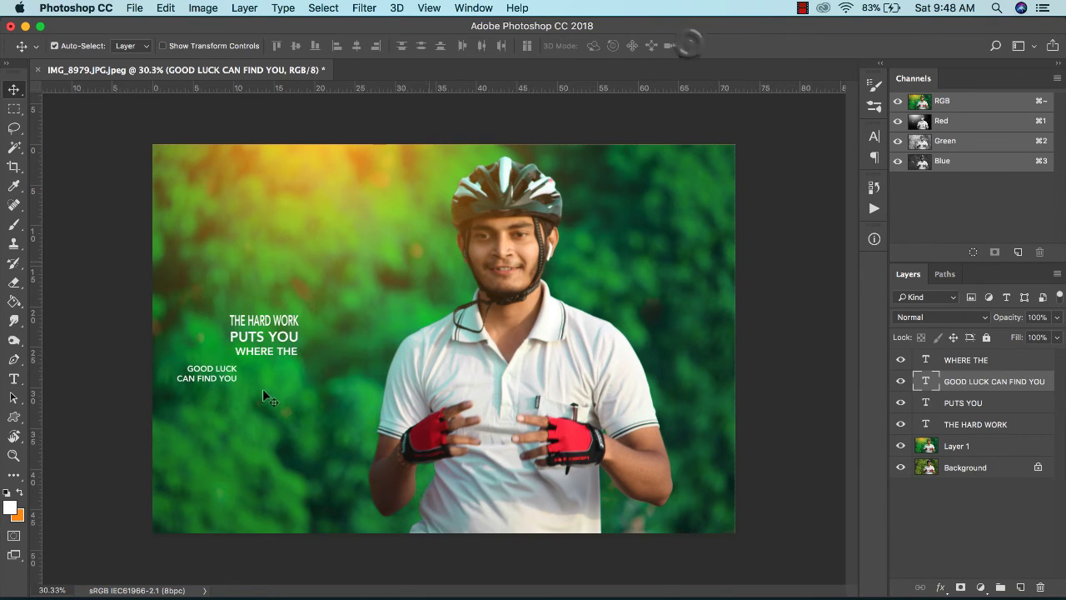
drag(225, 381, 287, 372)
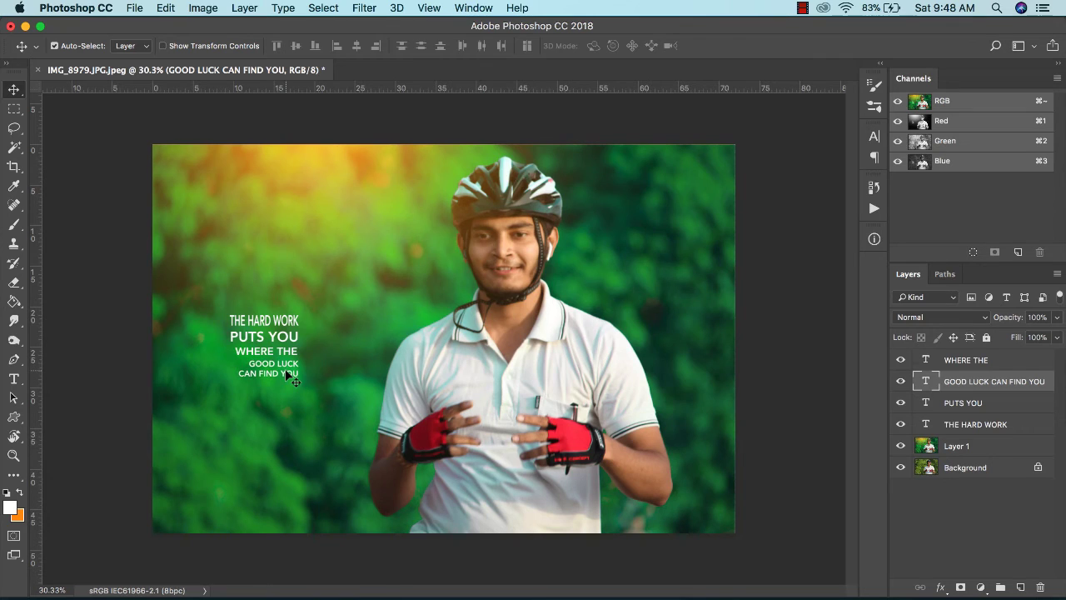
key(super+t)
mouse_move(236, 384)
mouse_down()
mouse_move(220, 388)
mouse_move(233, 379)
mouse_up()
key(Return)
Step: Add a new layer and draw a rectangular marquee in Normal style around the whole text block
key(m)
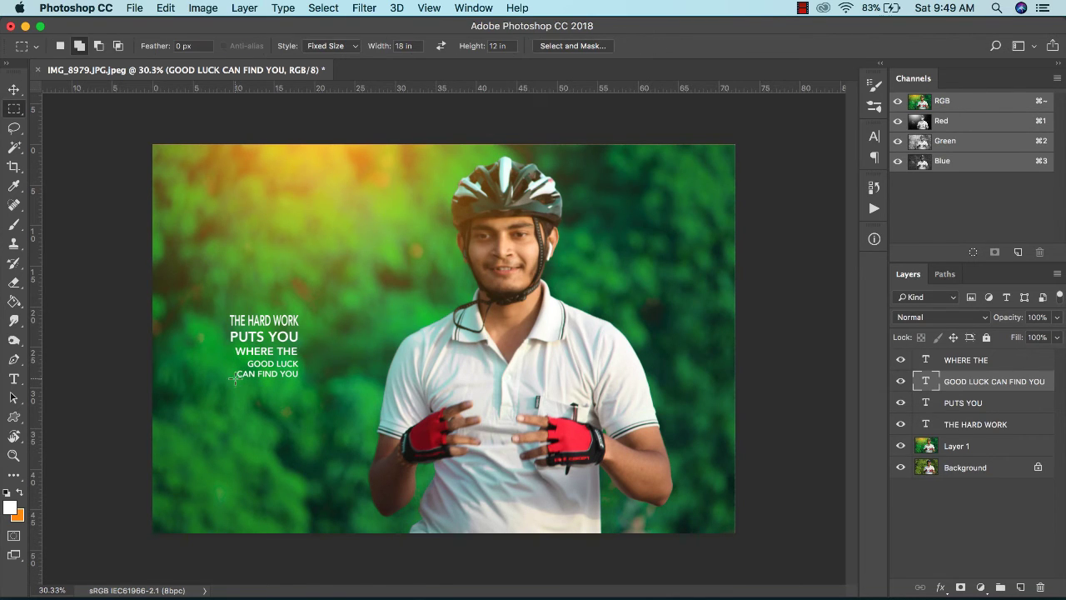
click(1019, 588)
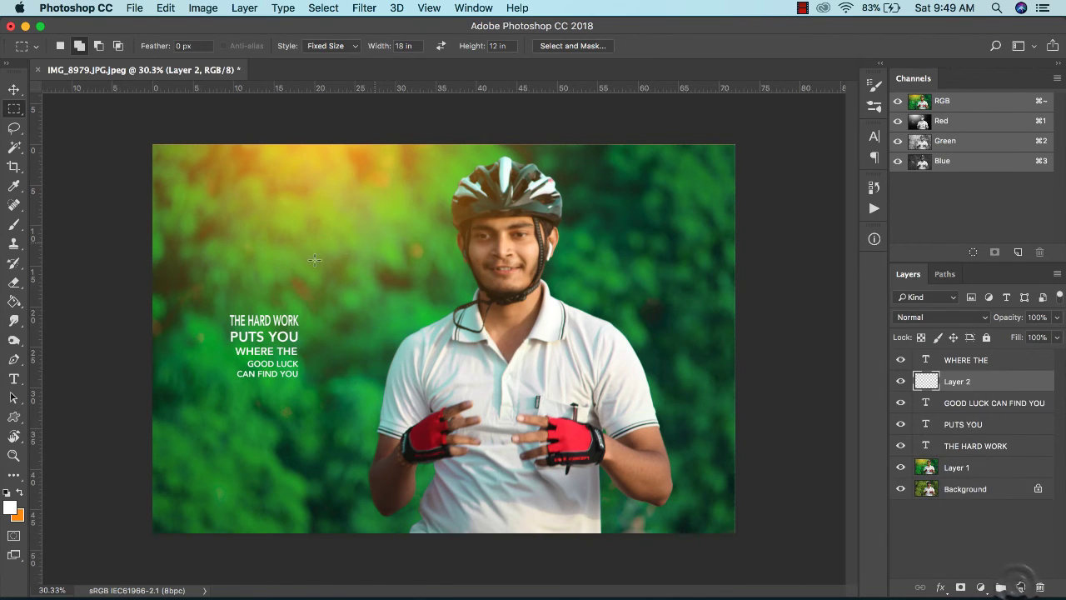
drag(223, 309, 248, 328)
click(345, 47)
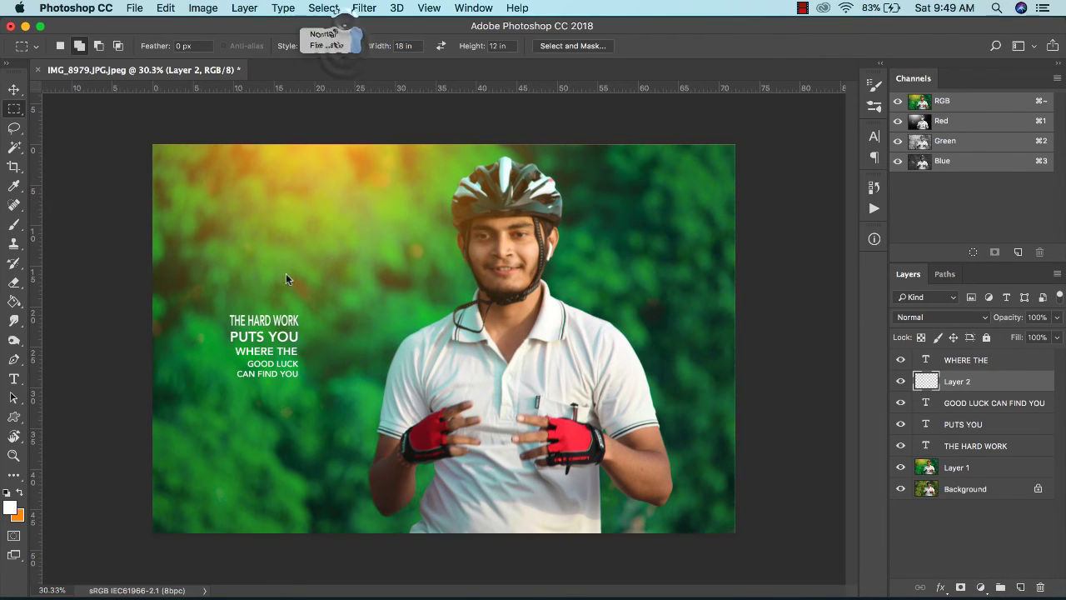
click(327, 20)
mouse_move(226, 311)
mouse_down()
mouse_move(320, 369)
mouse_move(301, 383)
mouse_up()
Step: Fill the selected rectangle with white, clear the selection, and lower that layer's opacity to 32%
key(g)
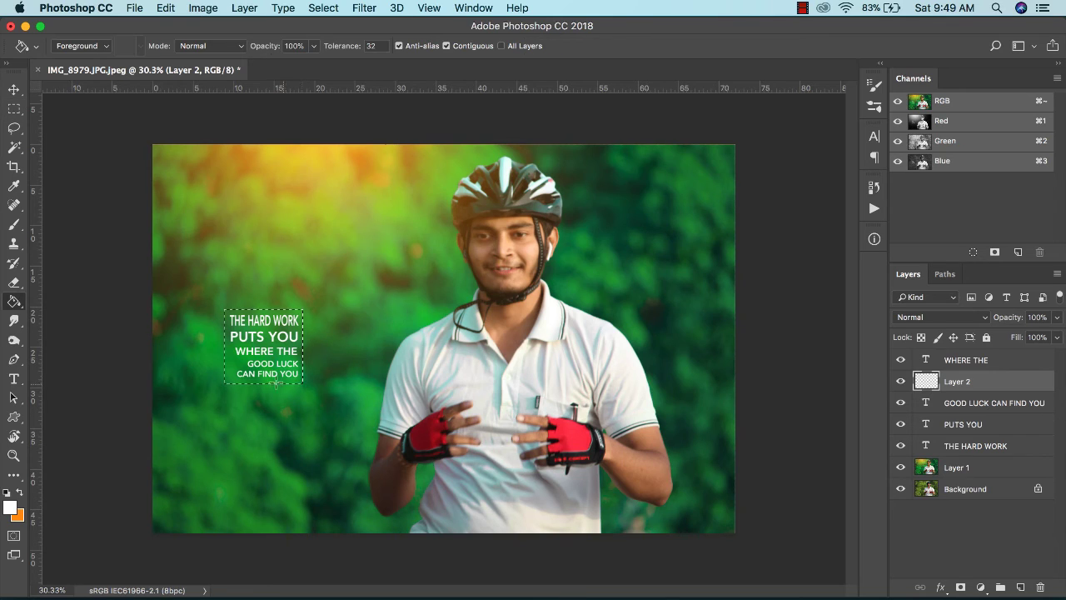
click(273, 334)
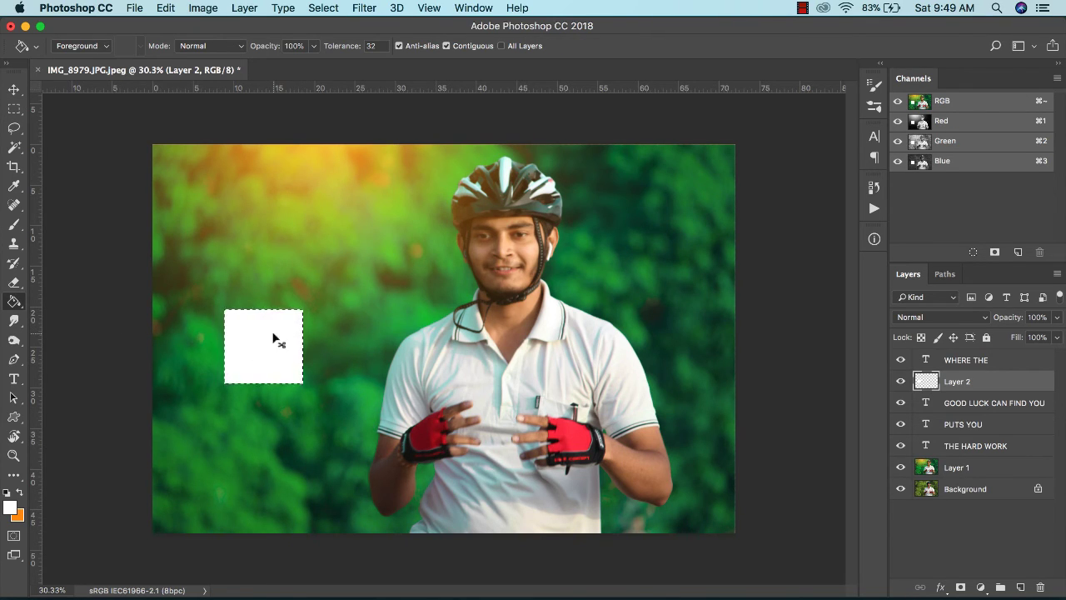
key(super+d)
key(v)
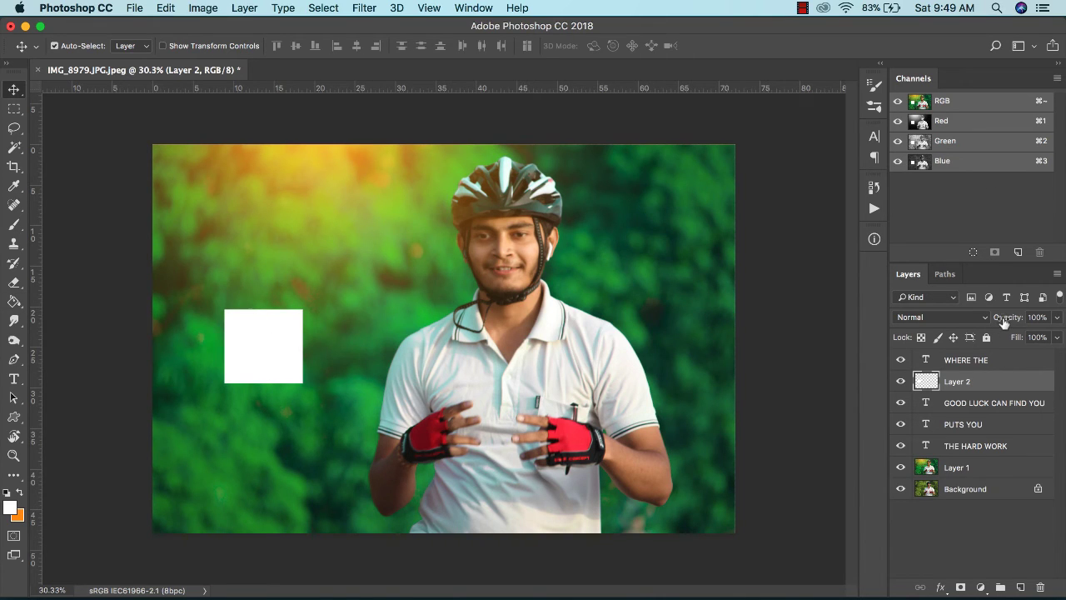
drag(1003, 322, 952, 322)
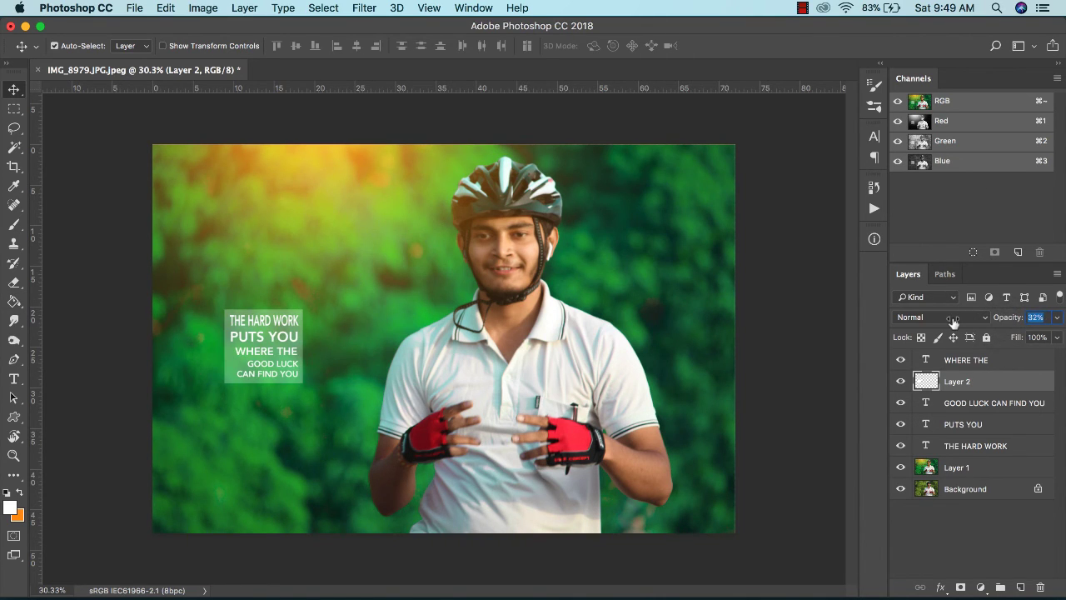
Step: Rasterize the four text layers "THE HARD WORK", "PUTS YOU", "WHERE THE" and "GOOD LUCK CAN FIND YOU" and merge them into one layer
click(981, 403)
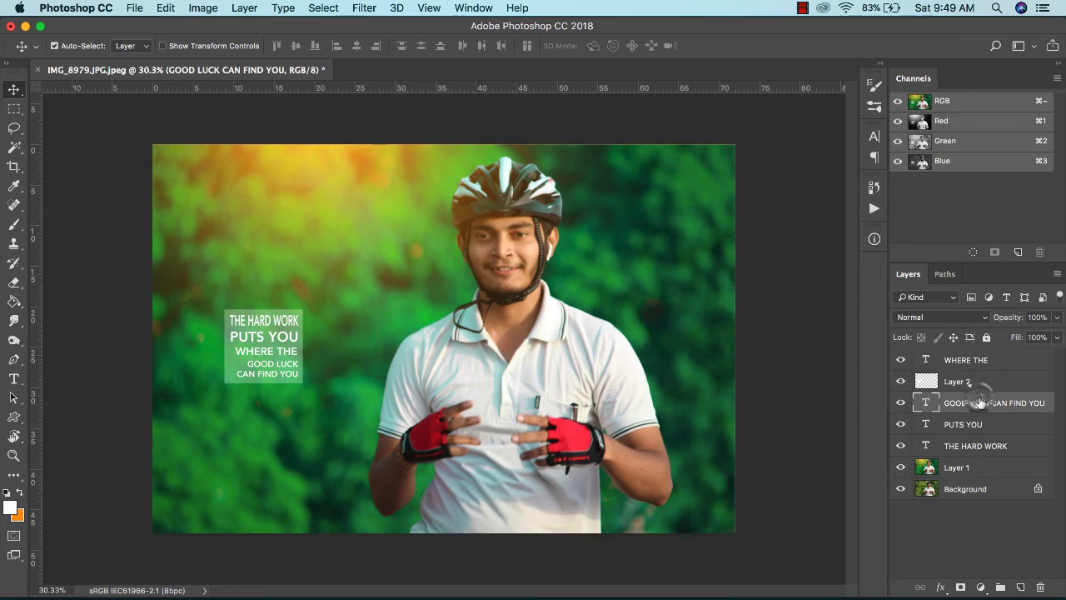
key(t)
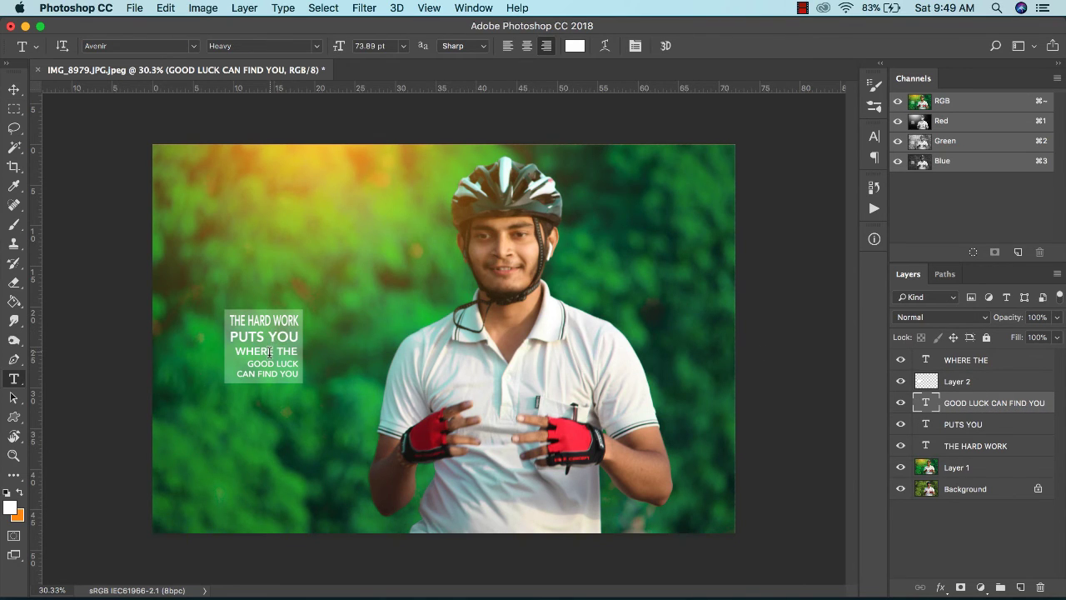
key(v)
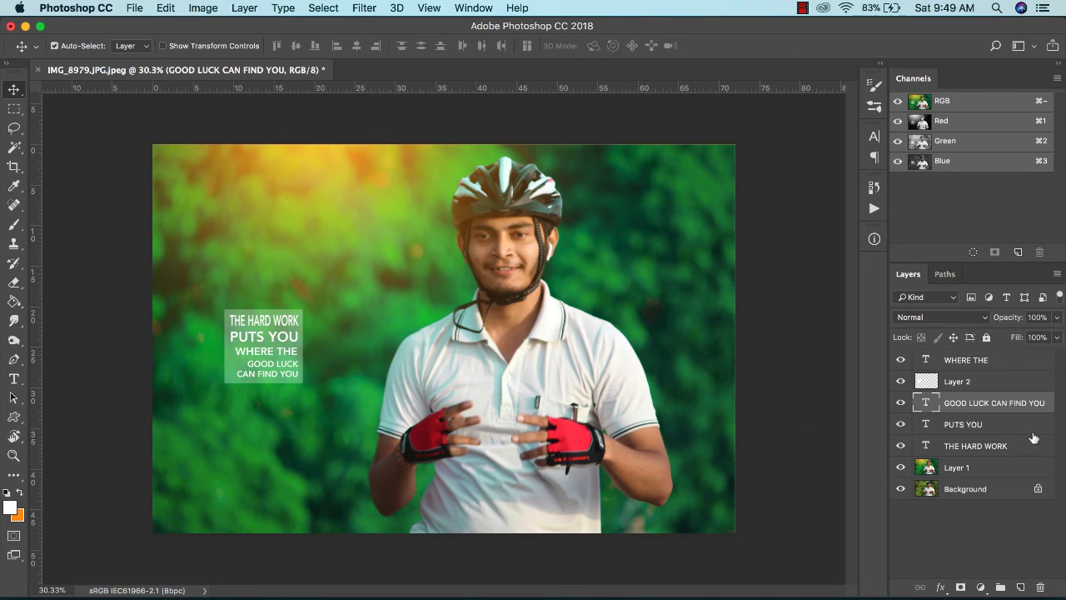
shift+click(985, 448)
super+click(986, 359)
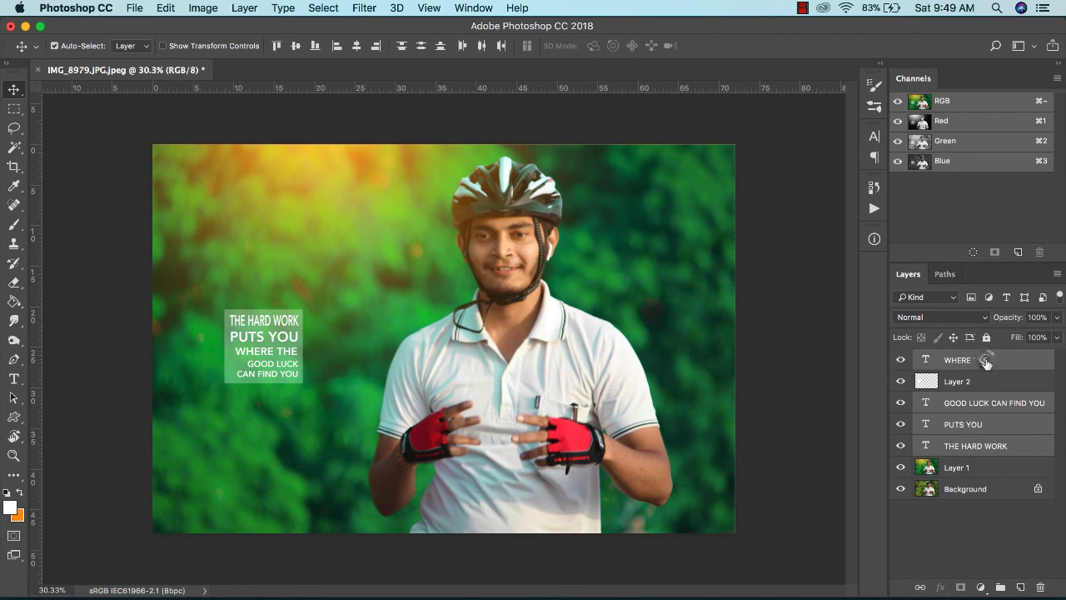
right_click(985, 360)
scroll(985, 359, down, 4)
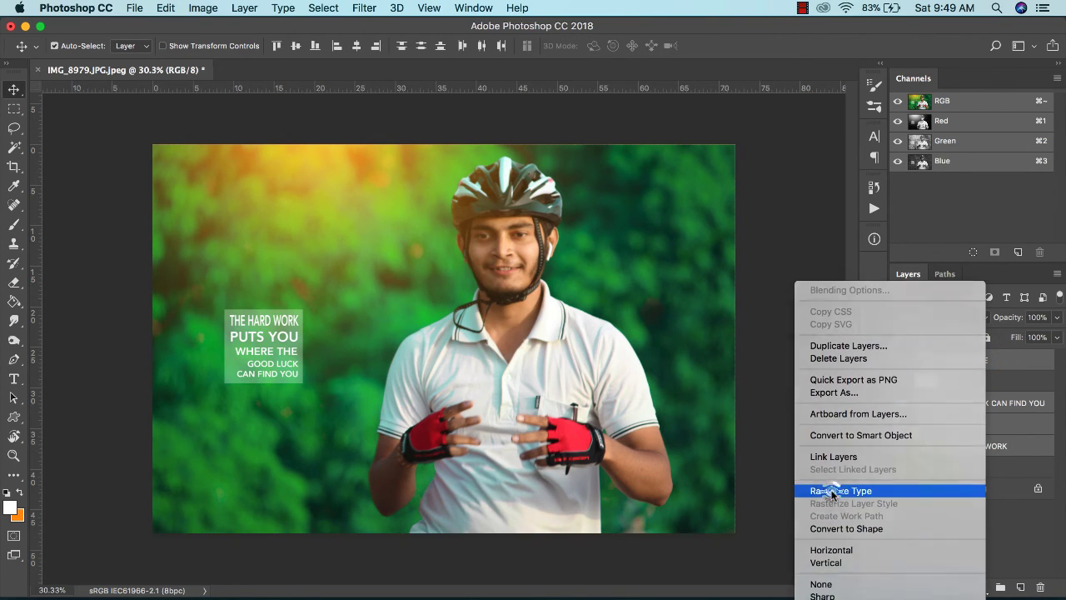
click(832, 491)
right_click(983, 364)
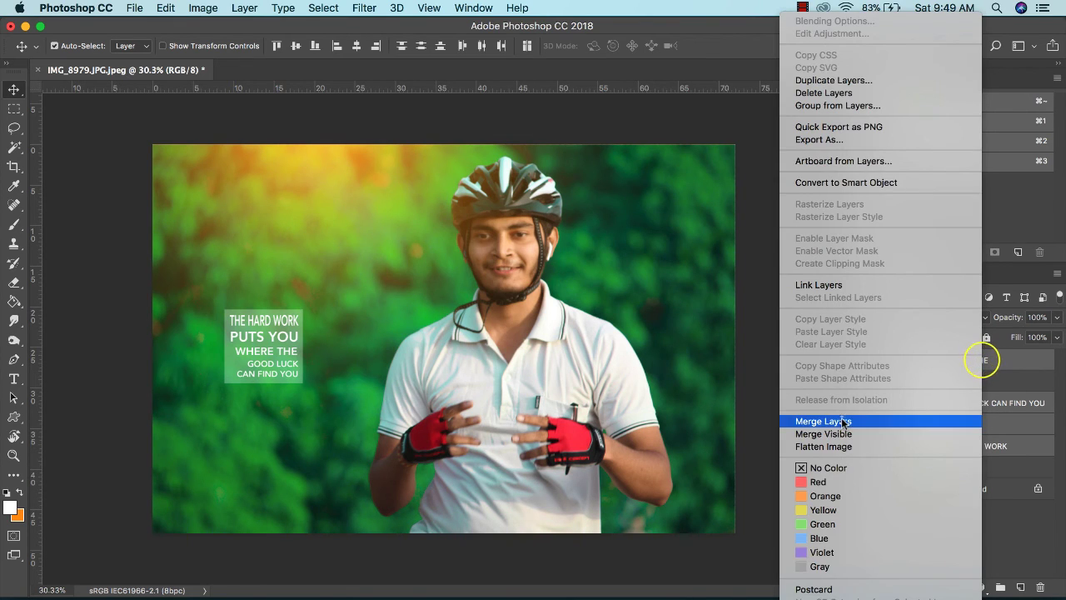
click(836, 421)
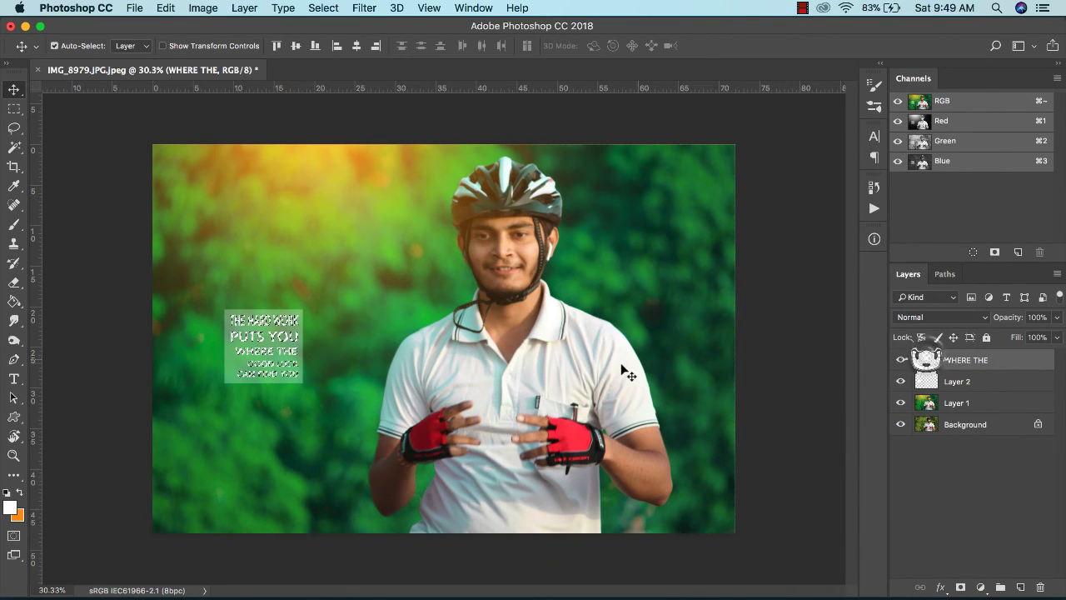
Step: Load the merged lettering as a selection, fill it with black (000000), and clear the selection
key(g)
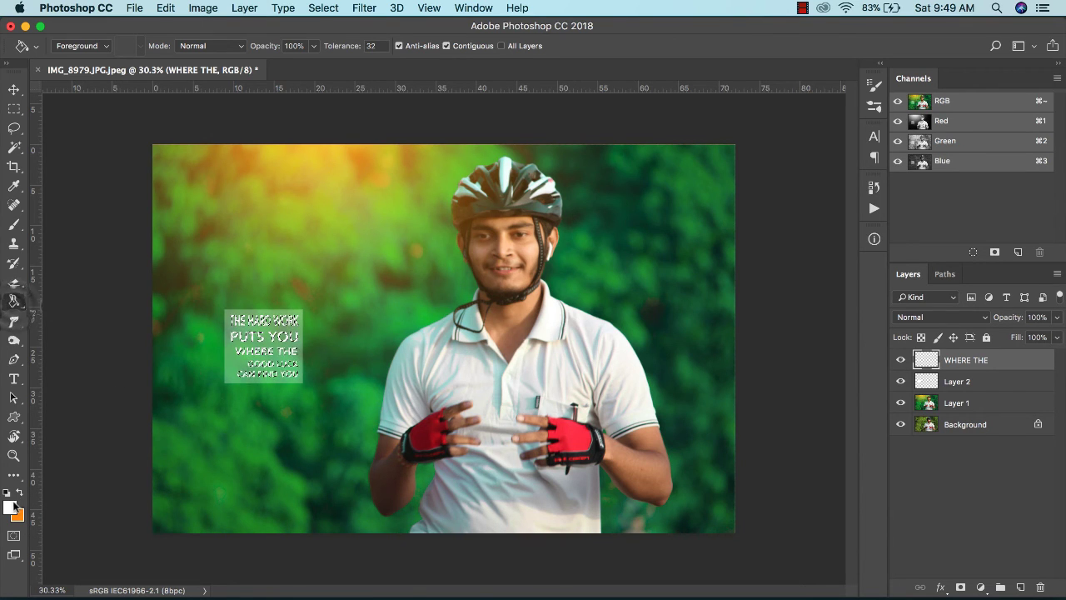
click(10, 506)
drag(455, 339, 392, 473)
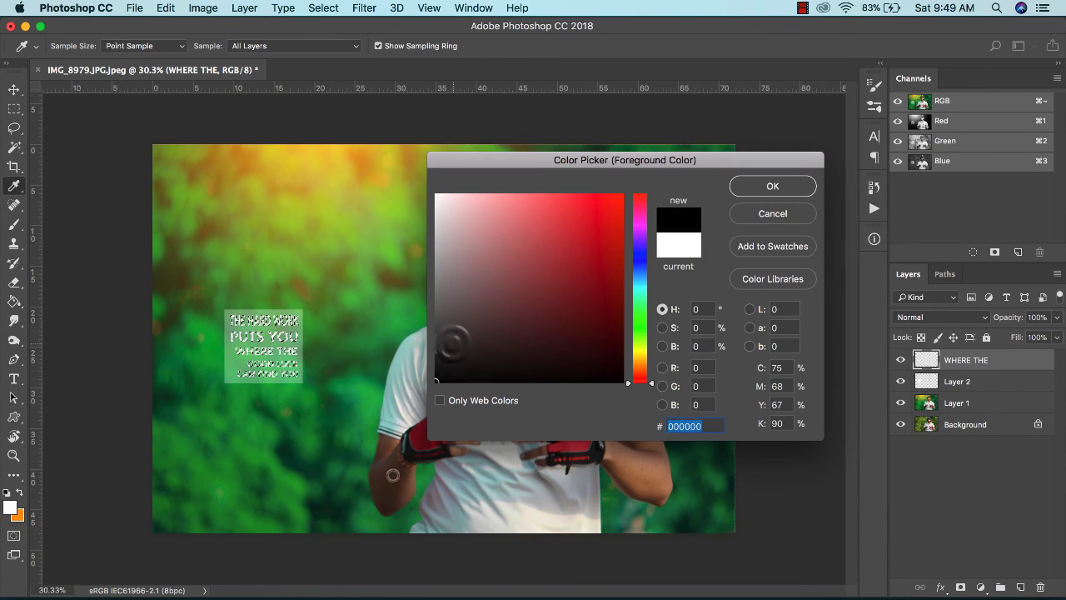
key(Return)
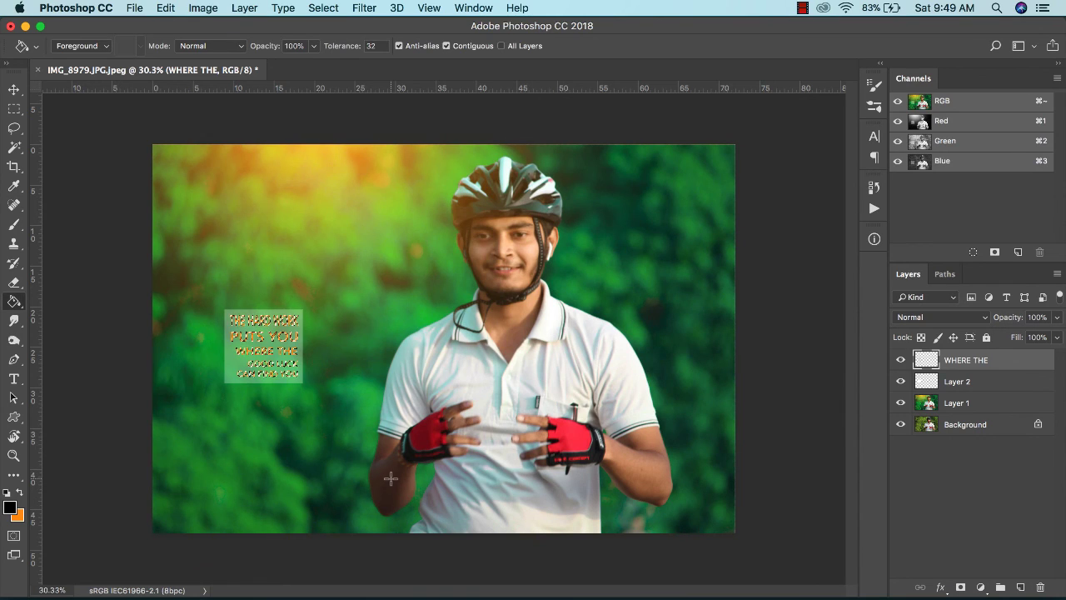
key(v)
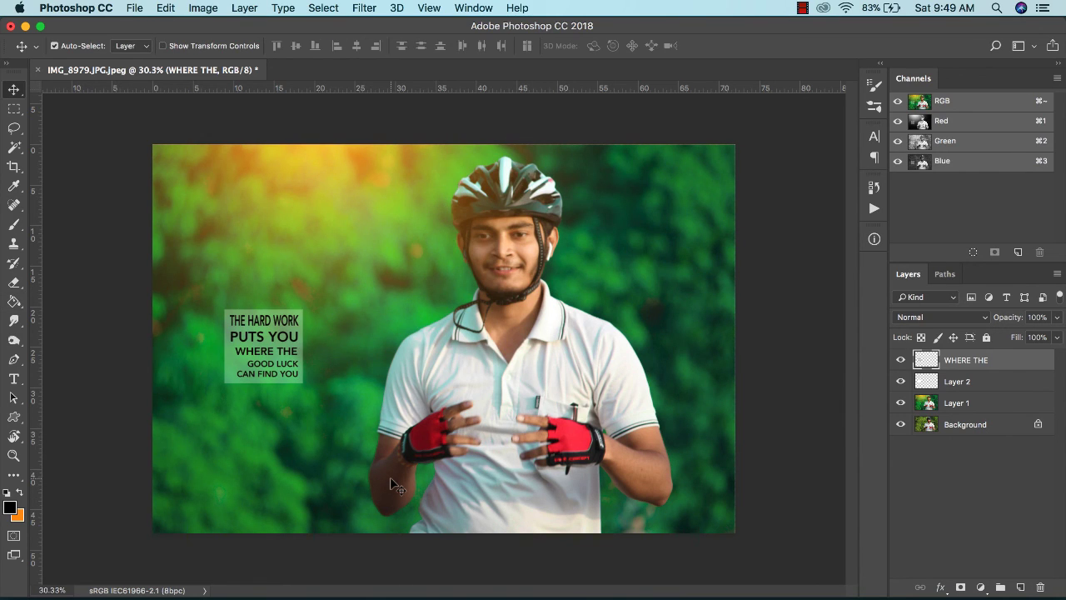
Step: Select the lettering layer together with the translucent panel on Layer 2 and enlarge both by about a third around their centre
shift+click(952, 383)
key(super+t)
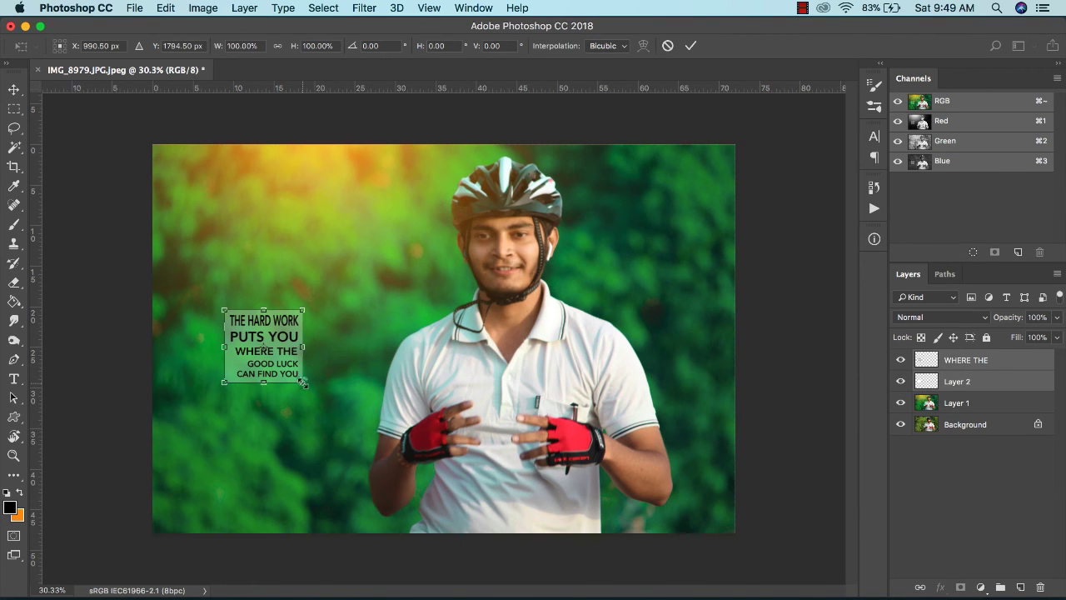
drag(303, 383, 323, 399)
key(Return)
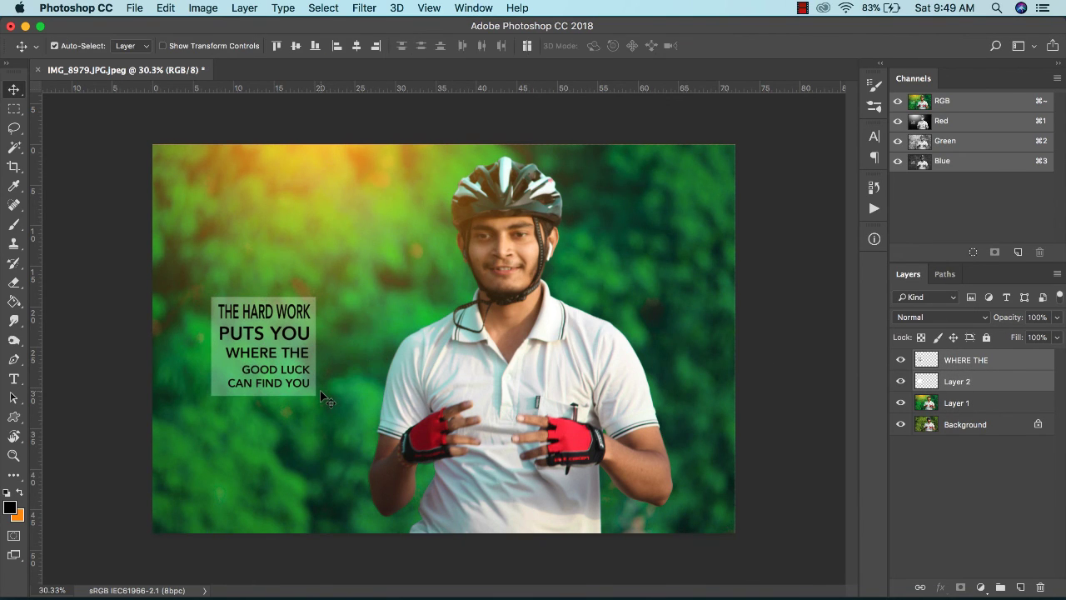
Step: Merge the "WHERE THE" lettering layer, Layer 2 and the retouched photo on Layer 1 into a single layer above the Background
scroll(322, 396, down, 3)
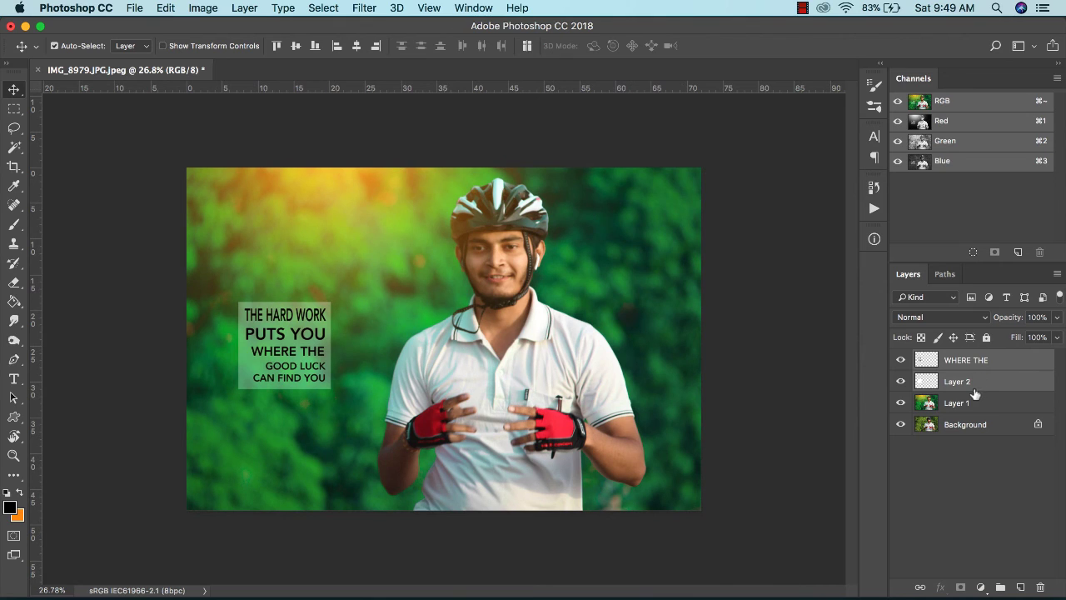
shift+click(970, 402)
right_click(970, 400)
click(860, 416)
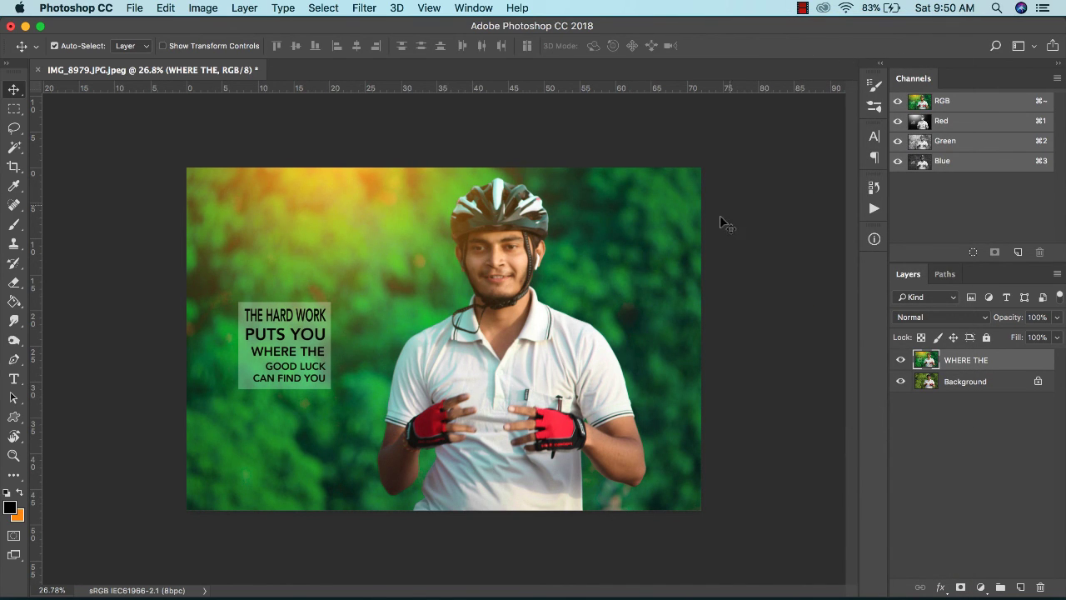
Step: Toggle the merged layer's visibility to compare the finished edit with the original photo, leaving the merged layer shown
click(900, 358)
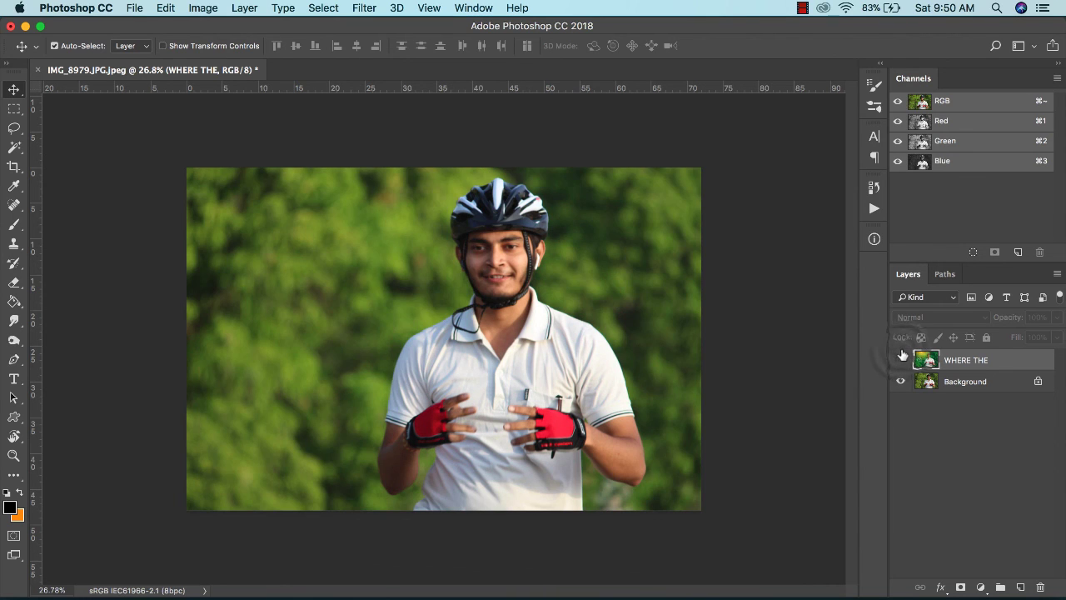
click(900, 359)
click(900, 359)
click(900, 359)
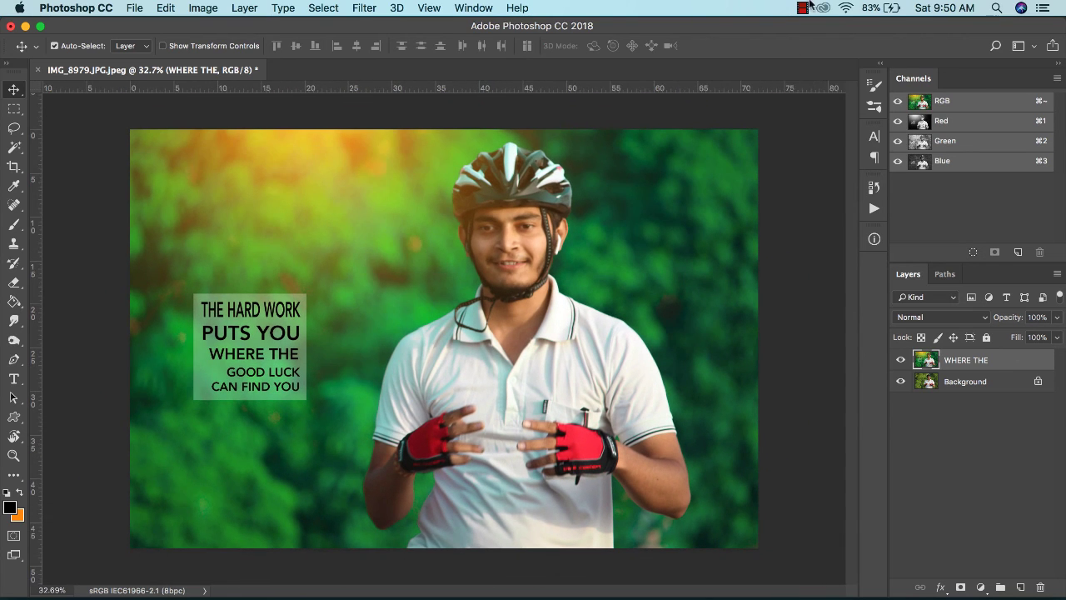
click(802, 7)
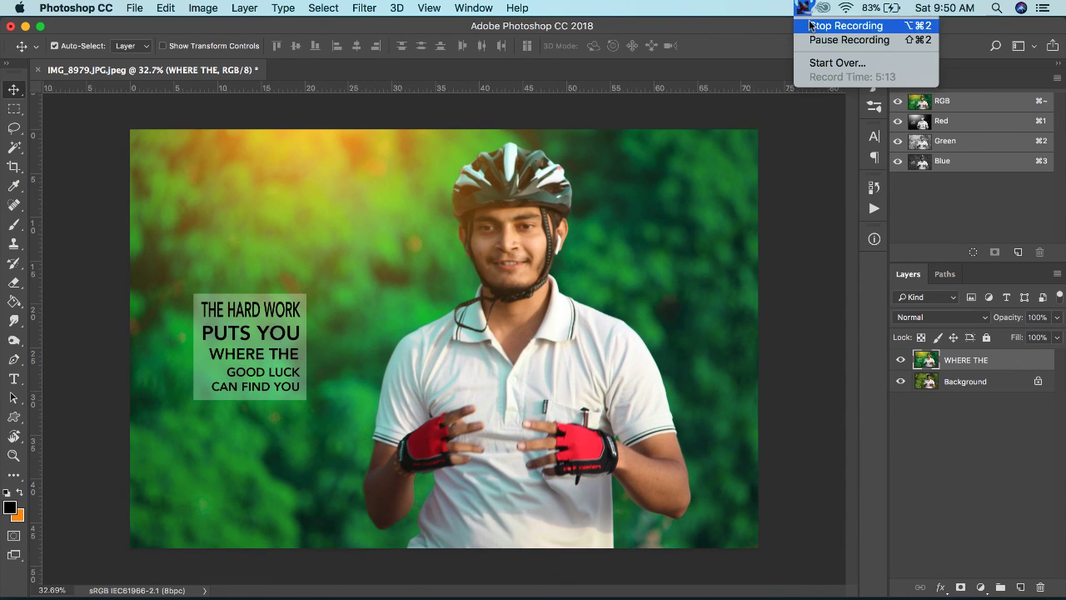
click(849, 23)
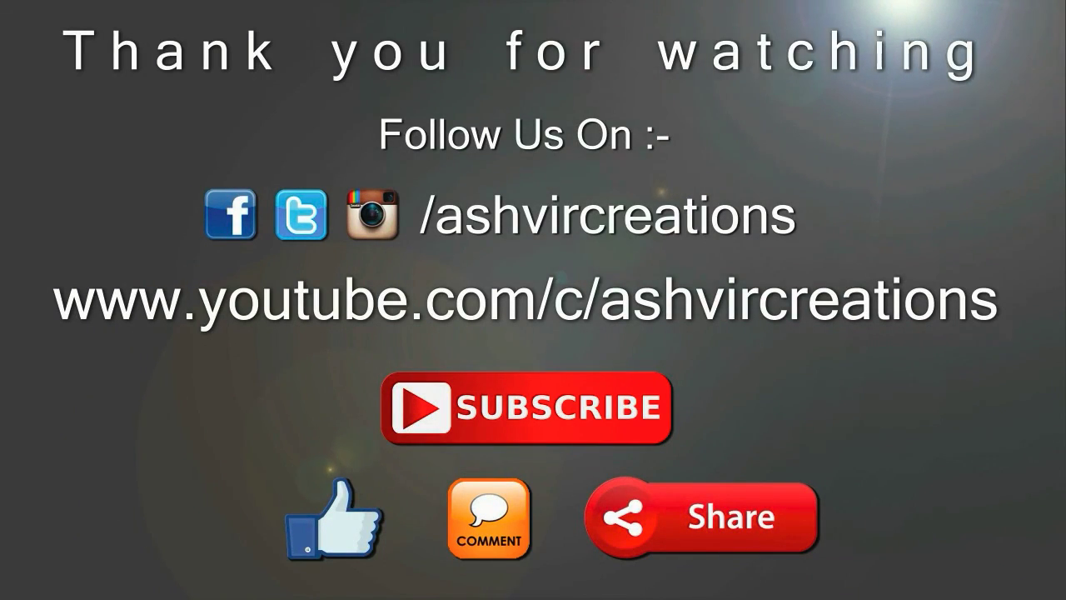